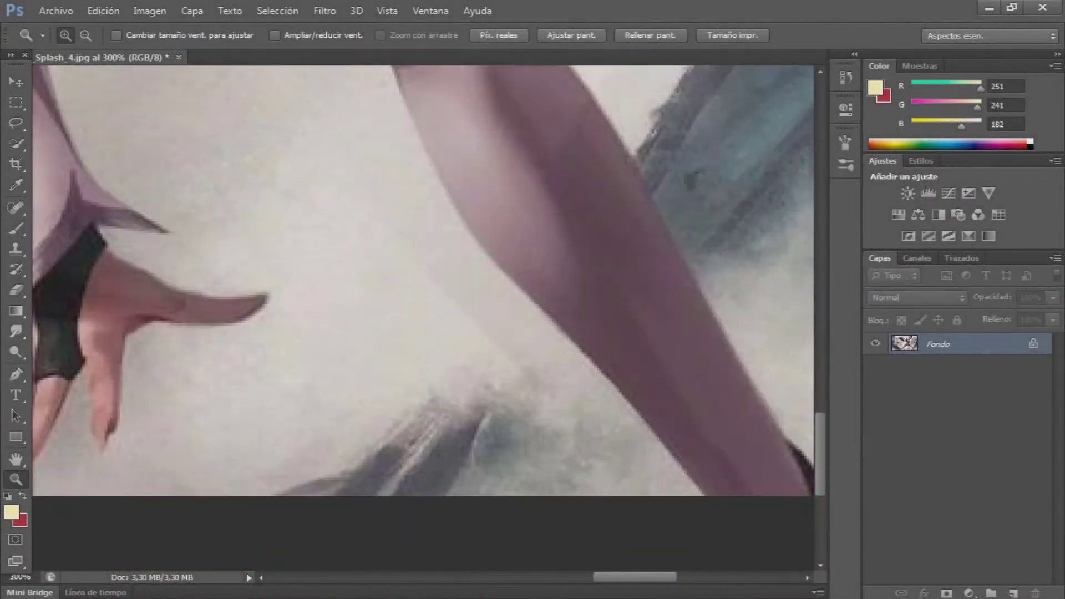
- With the Pen tool, start a path at the arm's edge and trace up the arm
key("p")
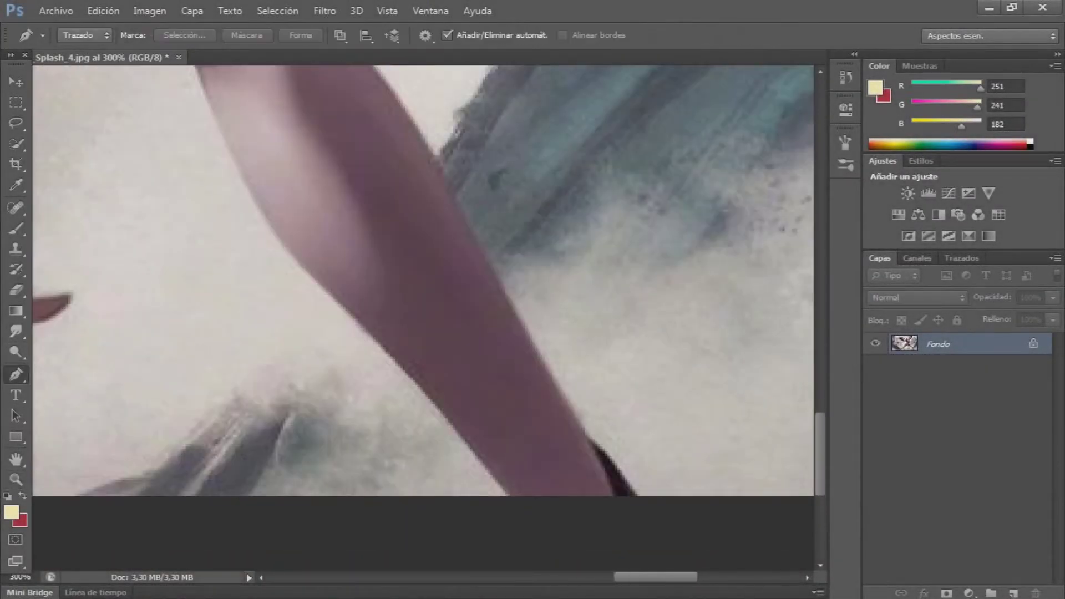
left_click_drag(613, 460, 650, 513)
left_click_drag(549, 368, 524, 328)
left_click(468, 226)
scroll(468, 226, "up", 1)
left_click(411, 144)
scroll(388, 111, "up", 2)
scroll(361, 167, "up", 2)
left_click(350, 174)
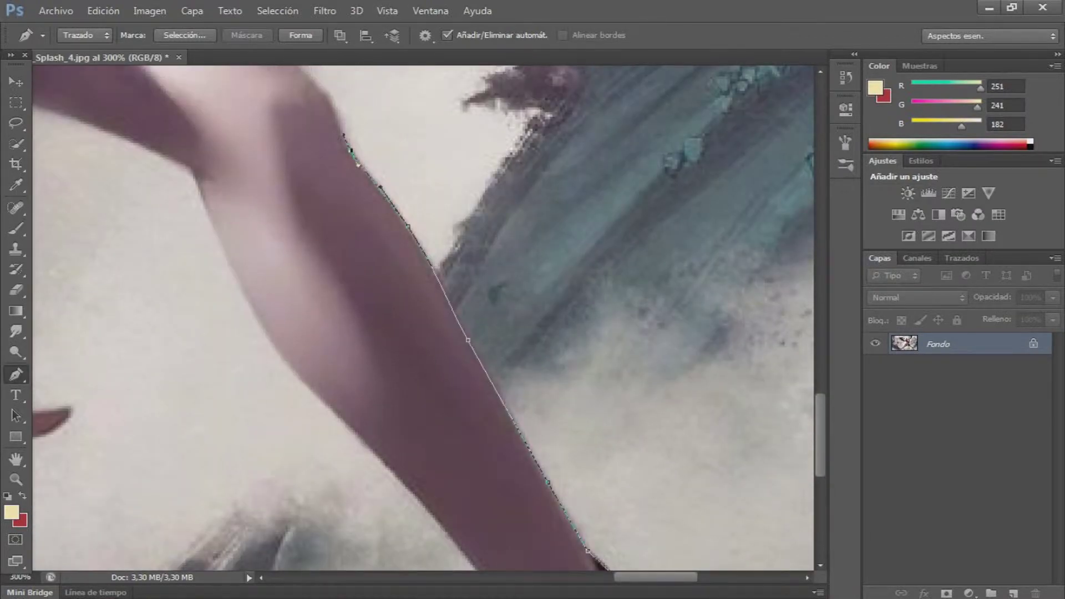
scroll(351, 174, "up", 1)
- Continue the path across the shoulder and upper arm to the hair edge
left_click_drag(327, 147, 314, 133)
scroll(313, 133, "up", 3)
left_click(251, 207)
mouse_move(207, 172)
left_mouse_down()
mouse_move(136, 116)
mouse_move(473, 346)
left_mouse_up()
scroll(136, 115, "up", 1)
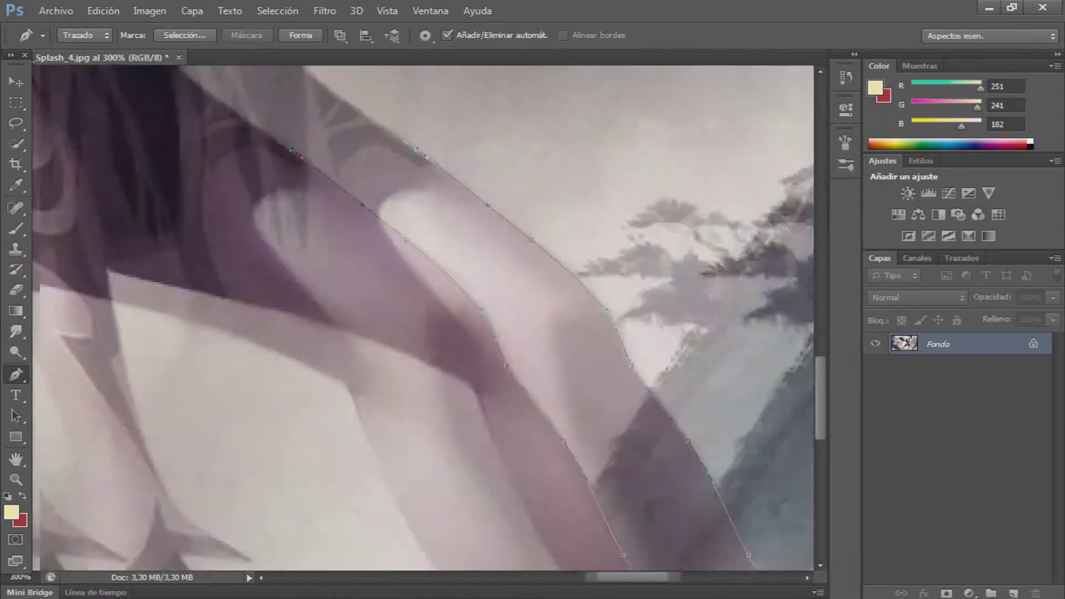
left_click_drag(376, 280, 348, 259)
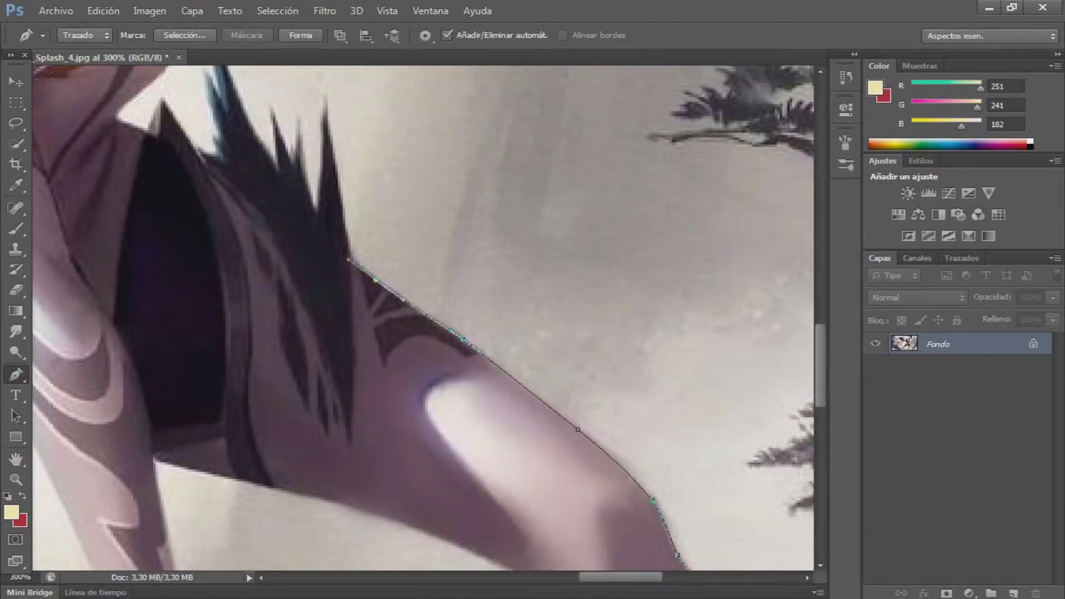
mouse_move(332, 149)
left_mouse_down()
mouse_move(329, 138)
mouse_move(319, 194)
left_mouse_up()
- Outline the shoulder hair spikes up to the top of the dark hair streak
left_click(316, 218)
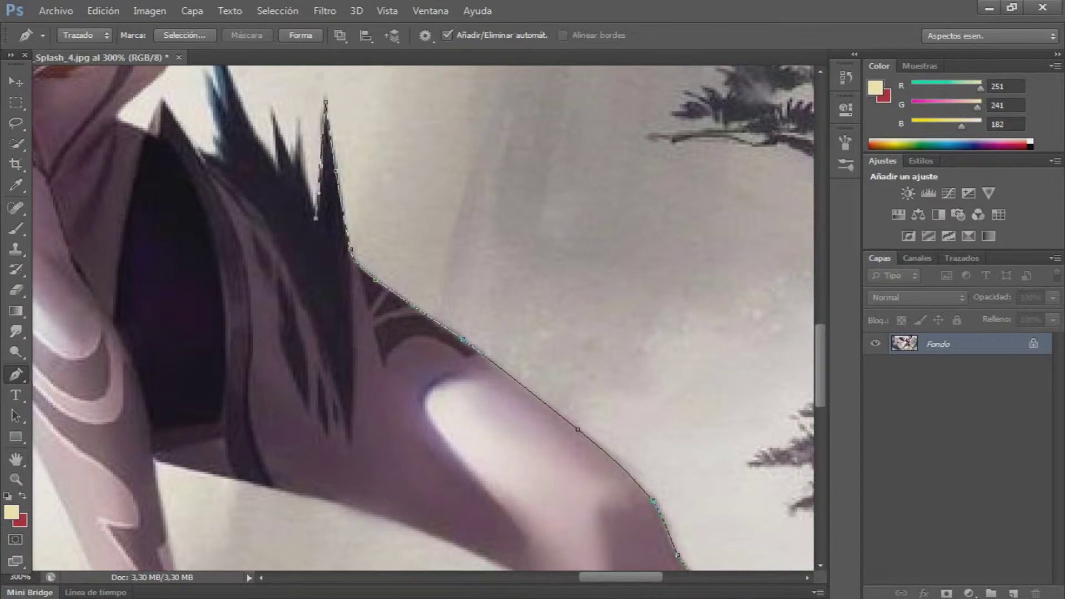
left_click(293, 143)
left_click_drag(293, 143, 302, 136)
left_click(295, 163)
left_click(278, 175)
left_click(271, 110)
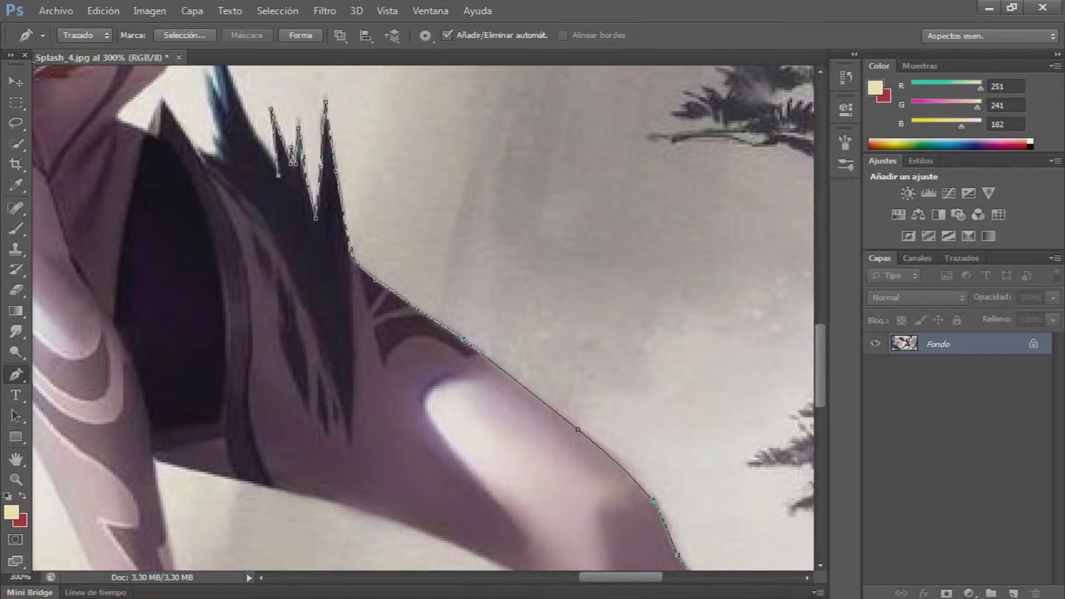
scroll(270, 110, "up", 2)
left_click(244, 172)
scroll(244, 172, "up", 2)
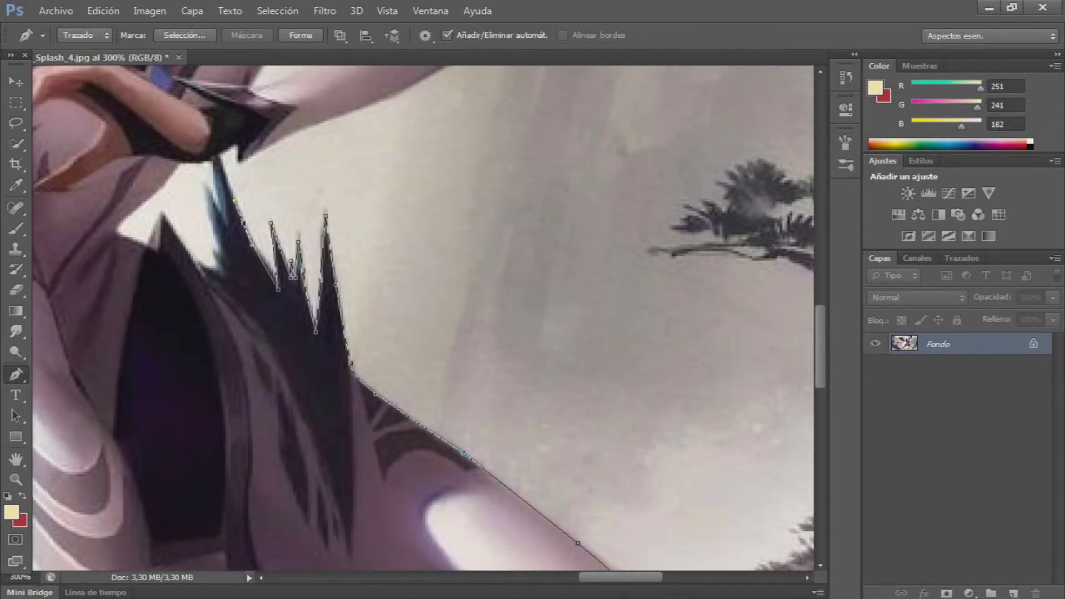
left_click(218, 159)
- Trace the path along the arm edge out to the elbow's tip
left_click(237, 160)
left_click(275, 140)
left_click(322, 120)
left_click(386, 98)
left_click_drag(388, 100, 333, 277)
left_click(397, 237)
left_click(425, 218)
left_click(498, 156)
left_click(520, 136)
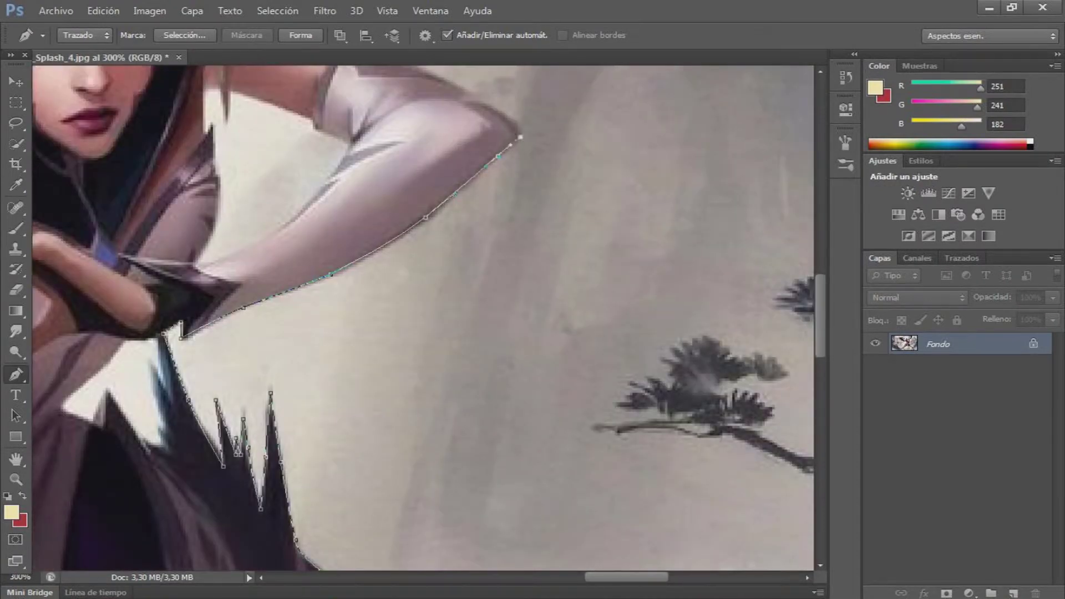
- Continue along the upper arm to the raised sleeve's tip
left_click(468, 95)
left_click_drag(467, 94, 467, 297)
left_click(430, 276)
left_click(383, 228)
left_click(371, 155)
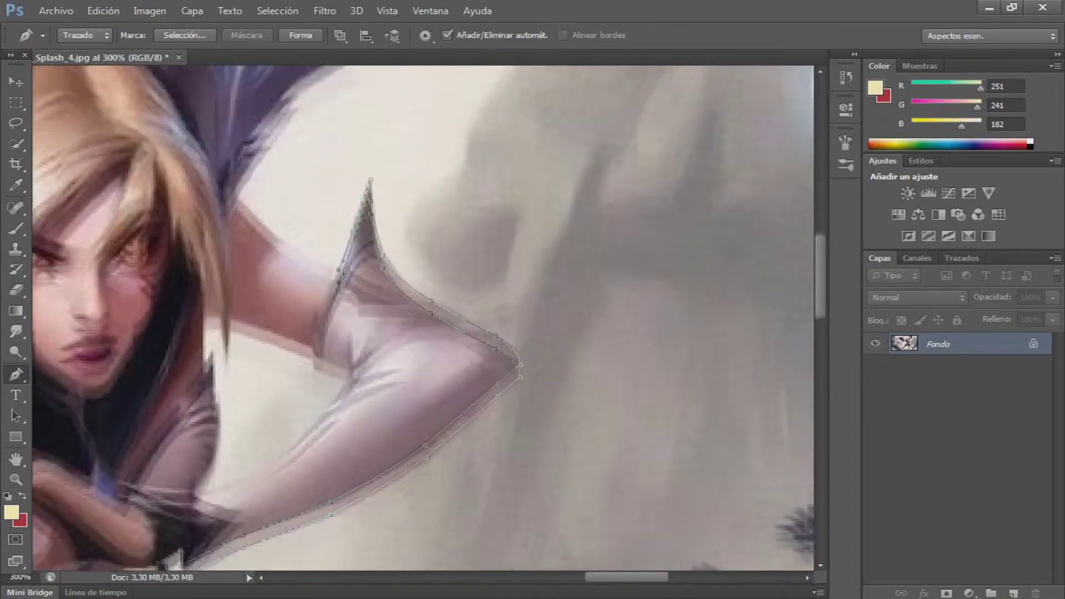
- Run the path down the inner arm, over the sleeve top, to the dark hair edge
mouse_move(344, 233)
left_mouse_down()
mouse_move(344, 297)
mouse_move(276, 277)
left_mouse_up()
left_click(235, 230)
mouse_move(273, 165)
left_mouse_down()
mouse_move(286, 147)
mouse_move(288, 227)
left_mouse_up()
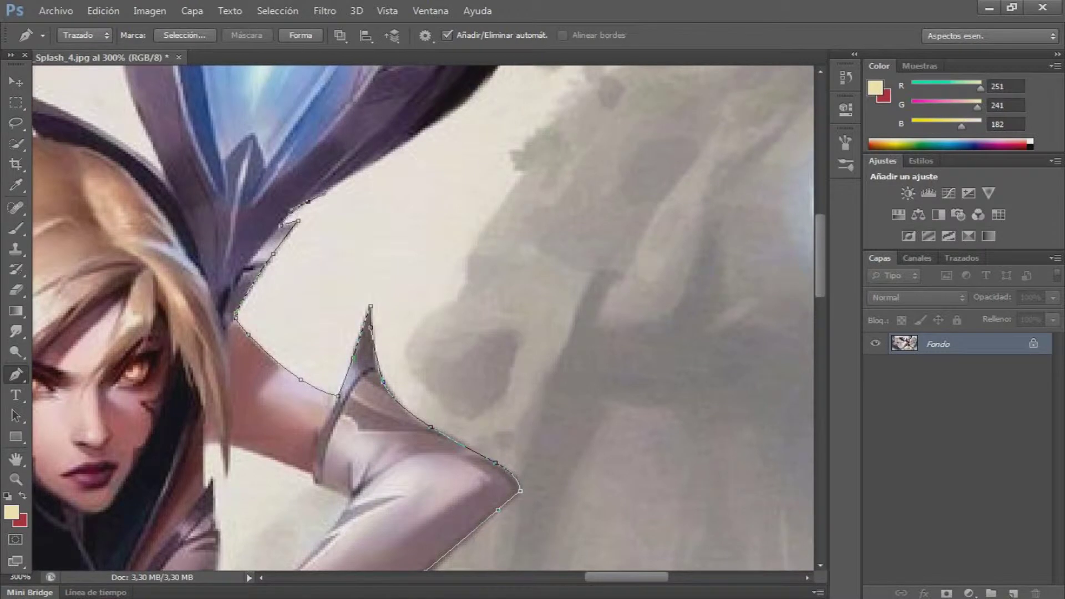
mouse_move(366, 165)
left_mouse_down()
mouse_move(412, 137)
mouse_move(412, 214)
mouse_move(433, 273)
left_mouse_up()
left_click(480, 213)
- Add anchors along the dark hair edge beside the headpiece
left_click(510, 182)
left_click(535, 129)
left_click_drag(499, 222, 500, 297)
left_click(549, 175)
left_click_drag(550, 175, 549, 327)
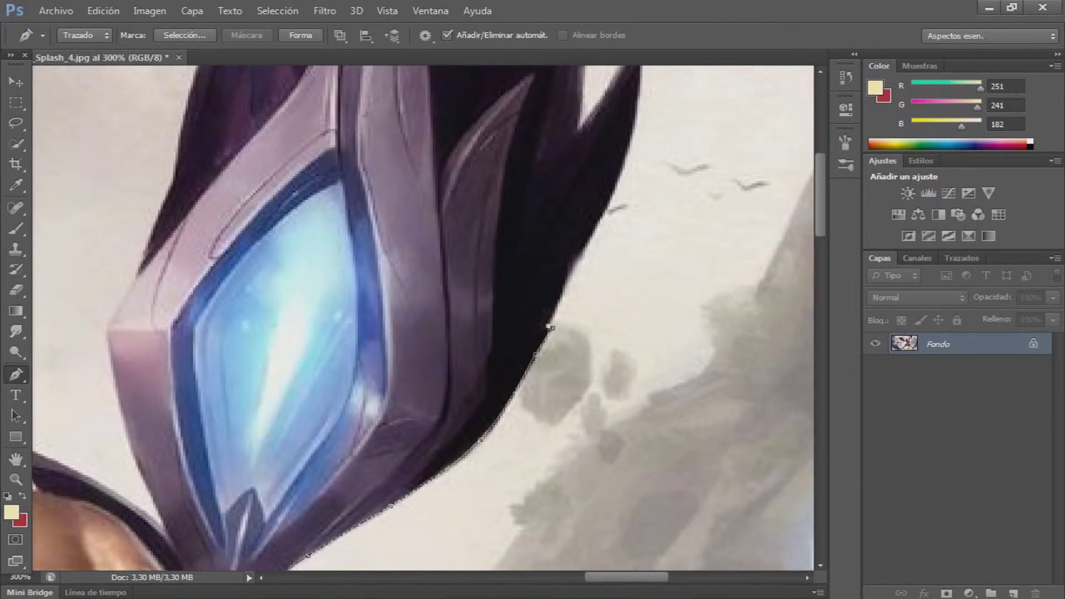
- Trace up the hair to its top tip, into the notch and across the top
left_click(621, 172)
left_click_drag(621, 172, 622, 248)
left_click(641, 174)
left_click(627, 127)
left_click(613, 162)
left_click(579, 207)
left_click_drag(583, 119, 577, 99)
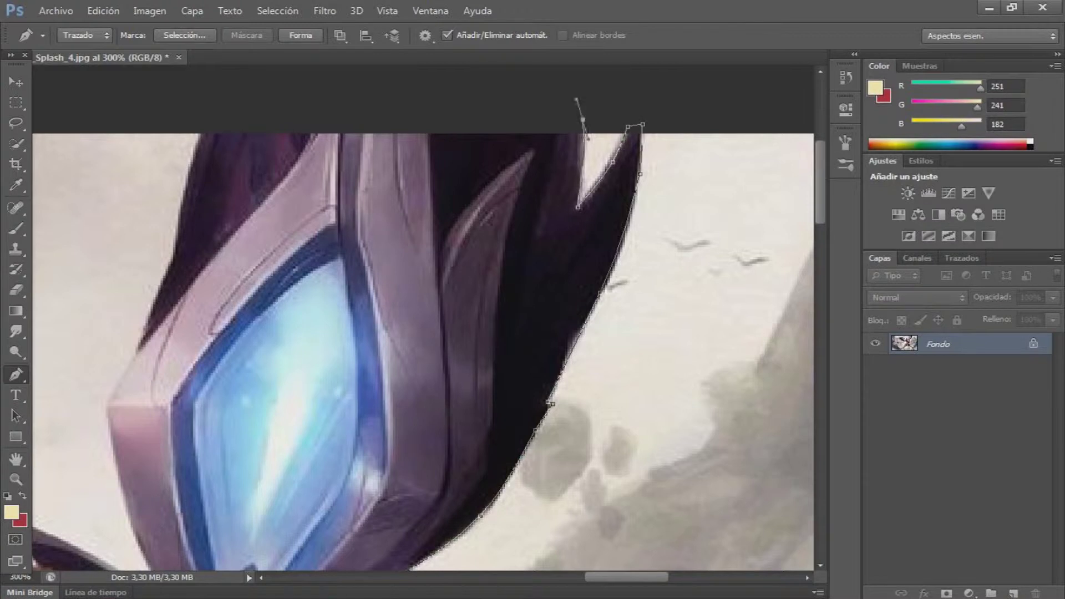
- Carry the path across the headpiece top and down the far hair edge
left_click(203, 121)
left_click_drag(204, 121, 522, 122)
left_click(502, 191)
left_click(493, 259)
left_click(472, 279)
left_click(468, 317)
left_click(456, 342)
- Continue the outline down the crystal armor edge
scroll(453, 353, "down", 1)
left_click(425, 354)
left_click(441, 436)
left_click(456, 486)
left_click(473, 527)
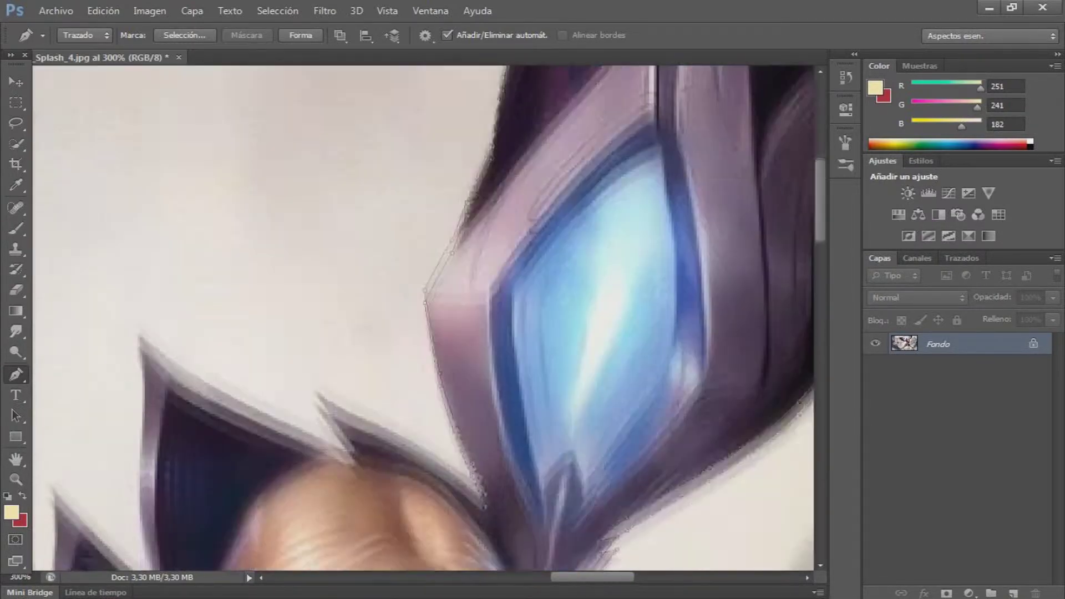
scroll(466, 499, "down", 5)
- Outline the dark hair spikes, around the left spike's tip and down its edge
left_click(484, 328)
left_click(337, 243)
left_click(315, 228)
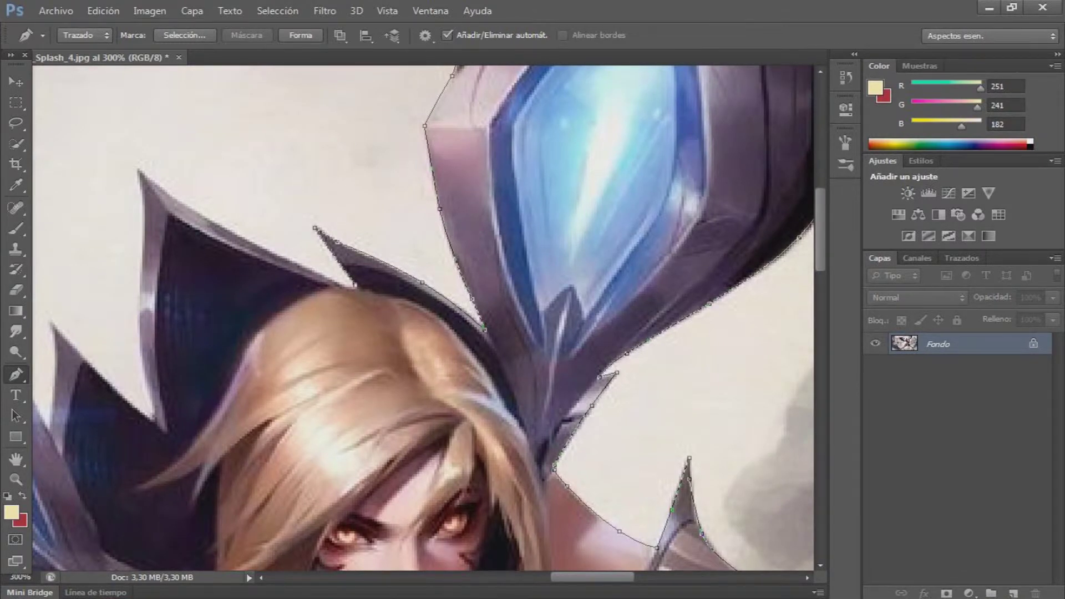
left_click(345, 287)
left_click(221, 227)
left_click(165, 192)
left_click(143, 242)
left_click(139, 287)
left_click(143, 370)
left_click(158, 422)
- Trace the next two spike tips and onto the armor's upper edge
left_click_drag(158, 423, 314, 335)
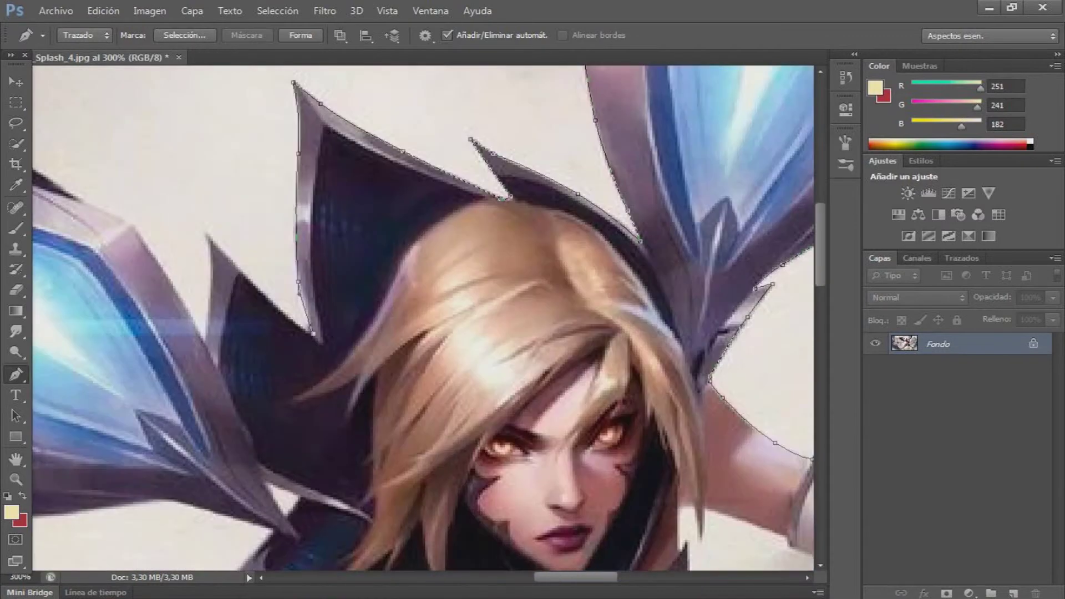
left_click(243, 274)
left_click(211, 240)
left_click(203, 342)
left_click_drag(203, 343, 483, 342)
left_click(411, 232)
left_click(396, 215)
left_click(353, 201)
- Replace a misplaced curved anchor on the armor edge with a sharp corner
scroll(353, 222, "up", 2)
left_click_drag(276, 194, 248, 165)
key("ctrl+z")
left_click(278, 200)
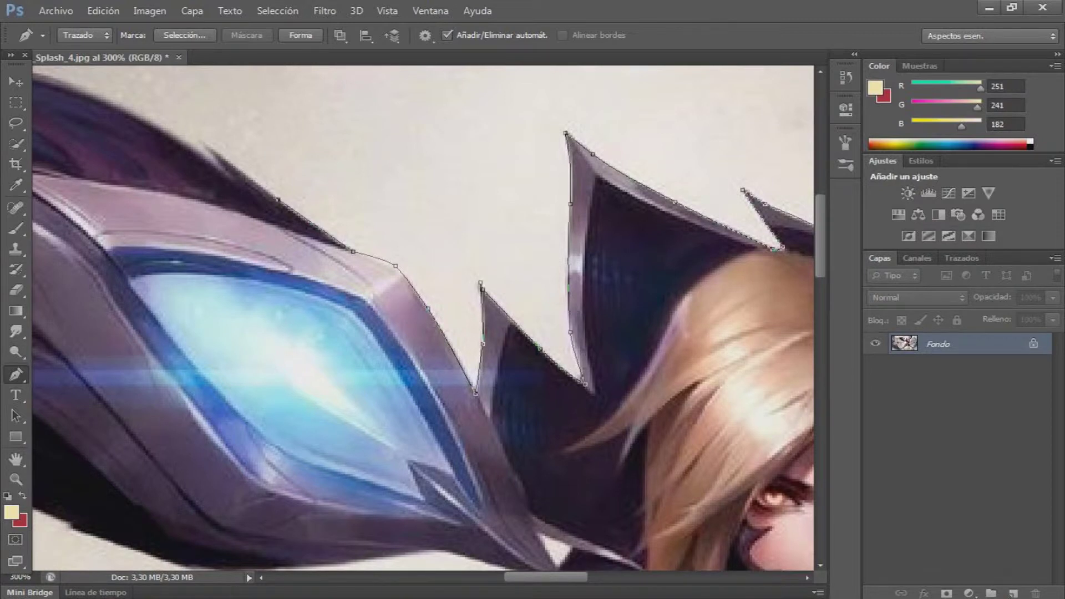
left_click(231, 181)
- Trace anchors up-left along the hair above the headpiece
left_click_drag(333, 250, 621, 326)
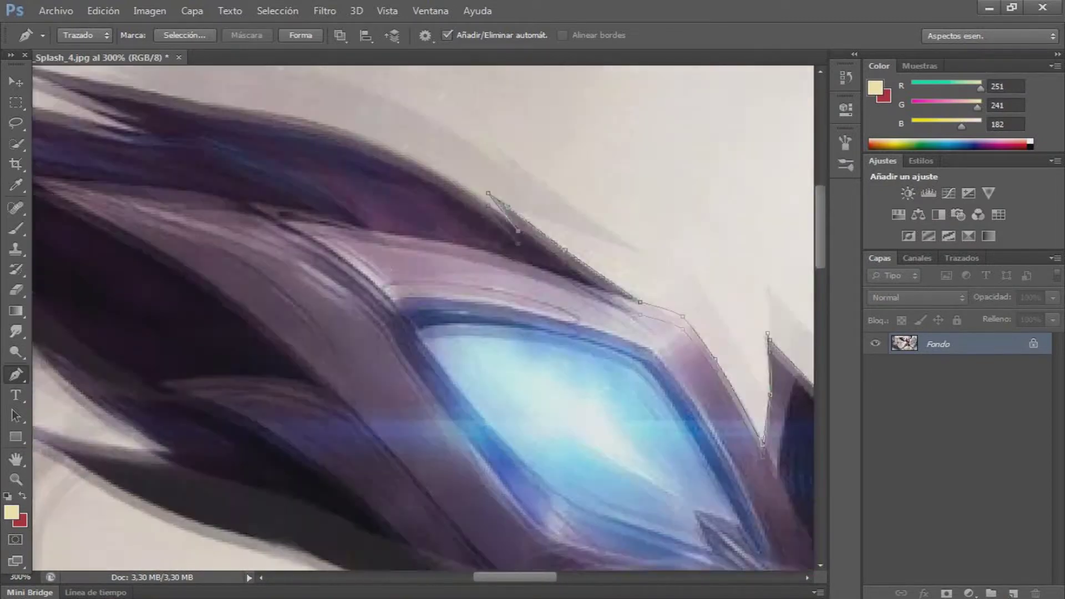
left_click(419, 190)
left_click(366, 165)
left_click(321, 147)
left_click(276, 140)
left_click(229, 131)
left_click_drag(230, 132, 378, 207)
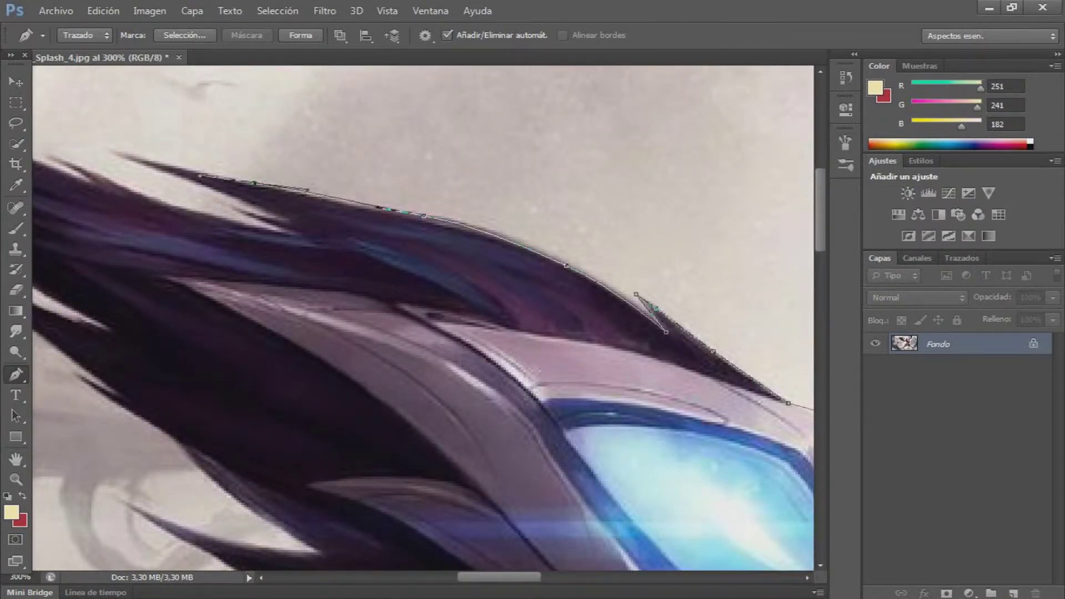
- Outline a hair strand out to its tip and back into the notch
left_click(298, 194)
left_click(275, 187)
left_click(250, 179)
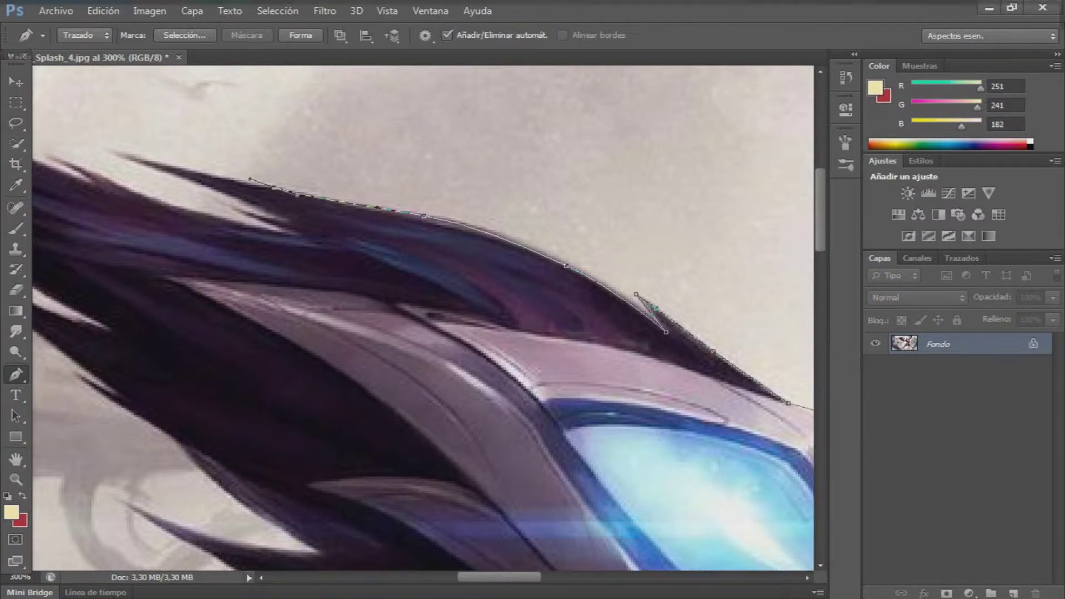
left_click_drag(250, 179, 222, 177)
left_click(125, 155)
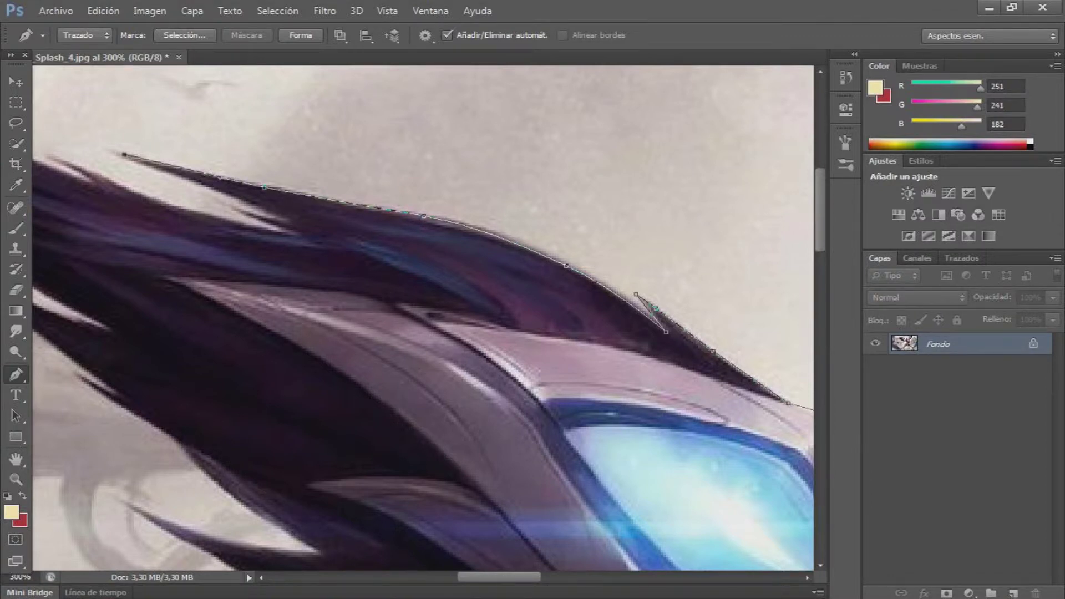
mouse_move(280, 216)
left_mouse_down()
mouse_move(297, 220)
mouse_move(261, 217)
left_mouse_up()
left_click(302, 235)
- Extend the path further left and up to the top of the hair
scroll(421, 316, "left", 5)
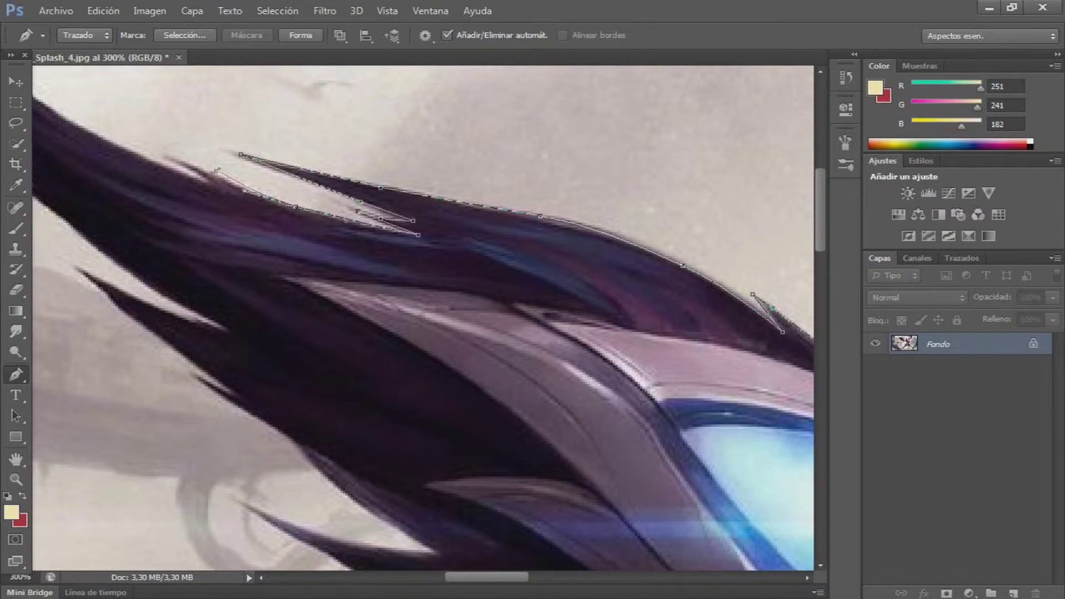
left_click(176, 159)
scroll(422, 317, "left", 7)
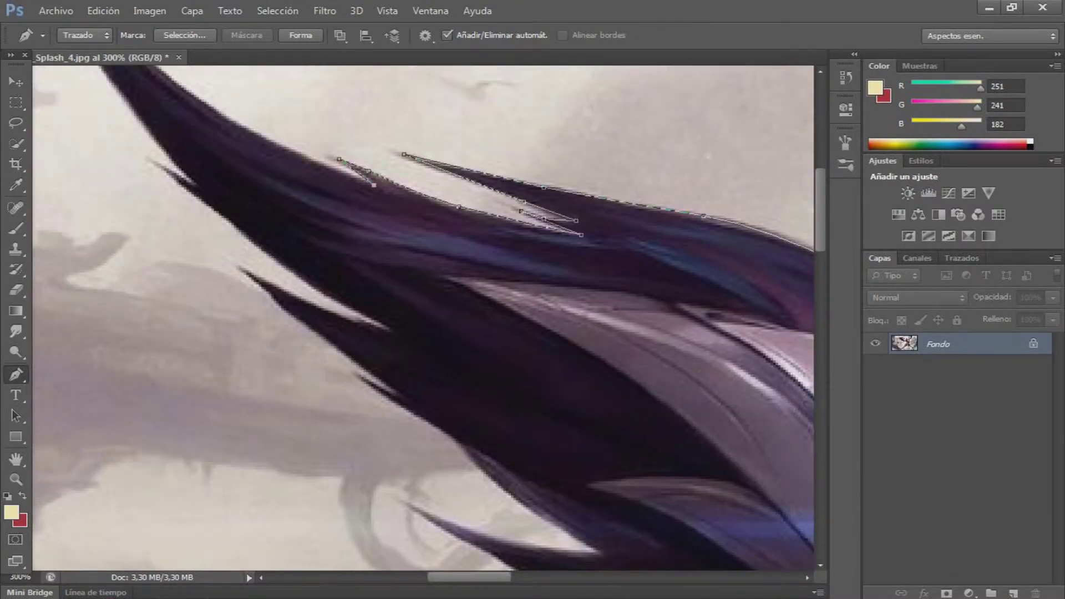
scroll(422, 317, "up", 6)
left_click(272, 294)
left_click(170, 230)
left_click(90, 160)
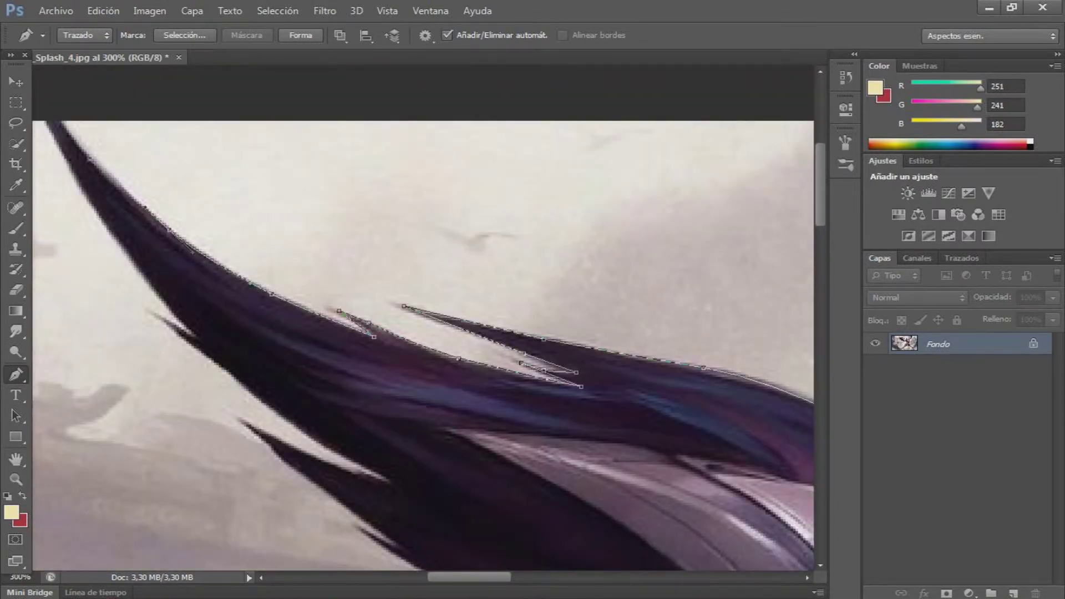
left_click(57, 117)
- Trace down the hair's left edge to the lower hair strand
scroll(422, 344, "left", 5)
left_click(233, 232)
left_click(261, 269)
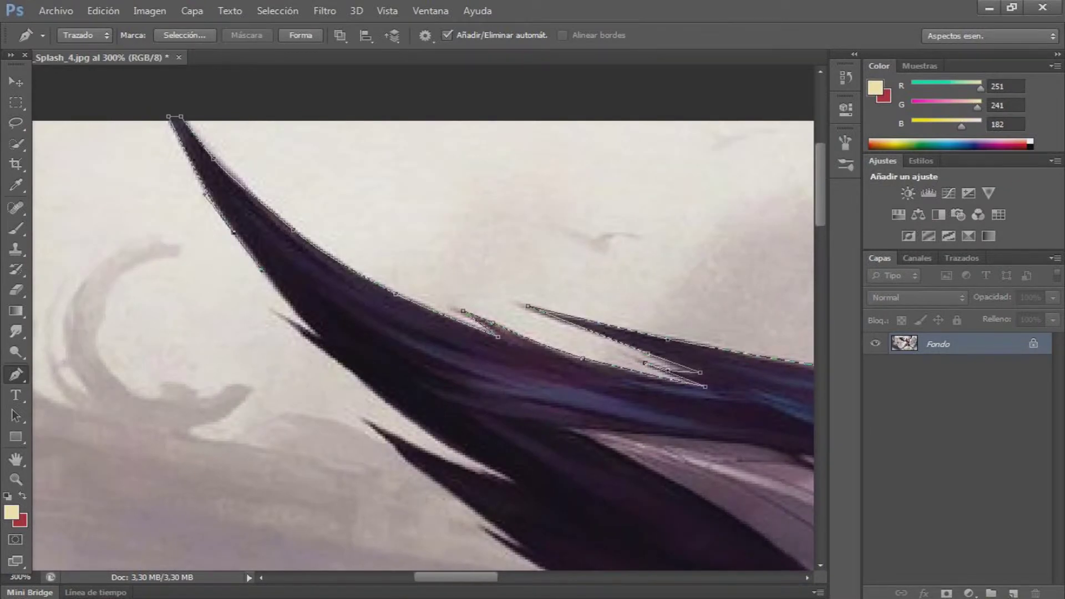
left_click(323, 337)
left_click(383, 399)
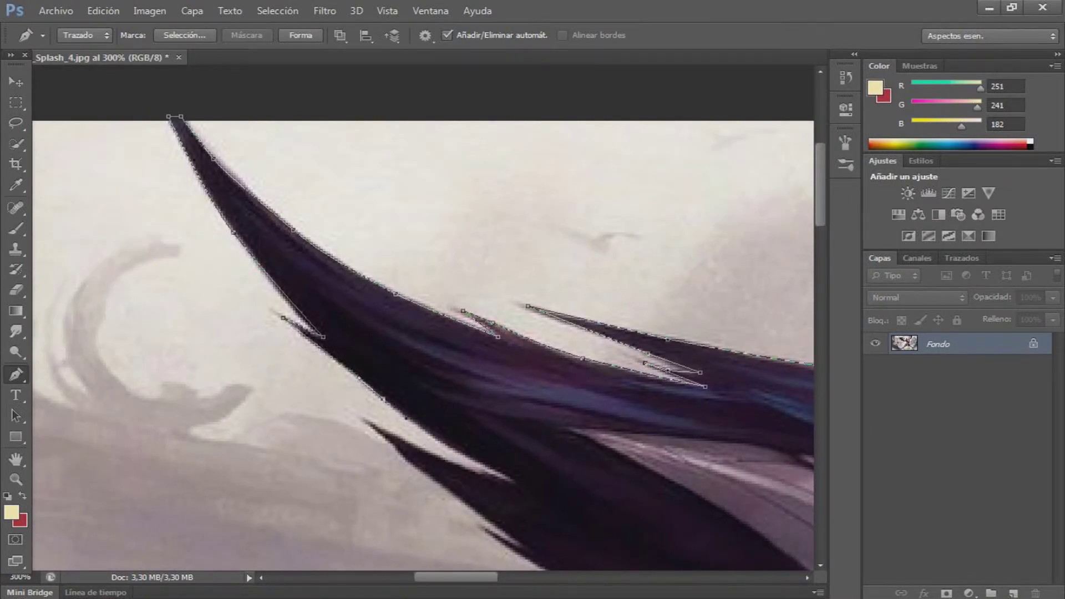
left_click(482, 463)
left_click(444, 460)
- Curve the path along the wing's underside back toward the glowing crystal
left_click_drag(499, 388, 391, 174)
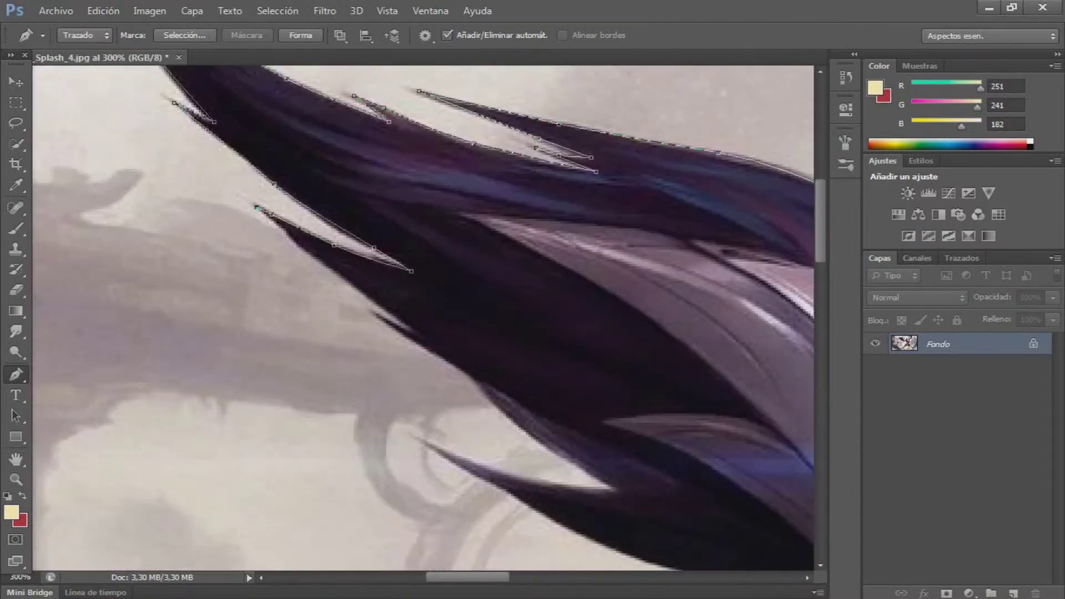
left_click_drag(339, 276, 477, 377)
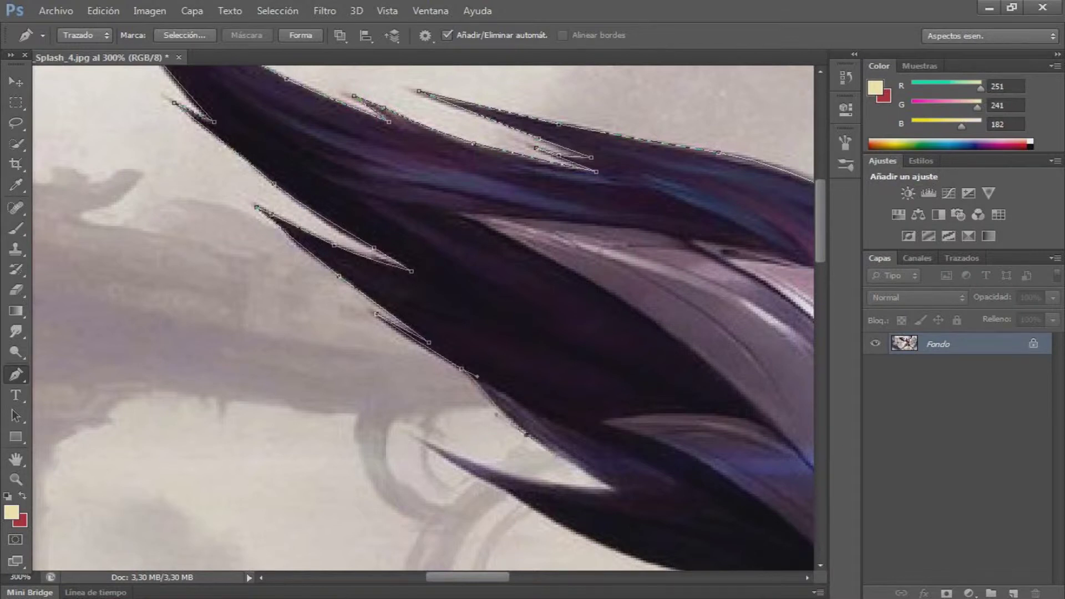
left_click_drag(574, 464, 617, 489)
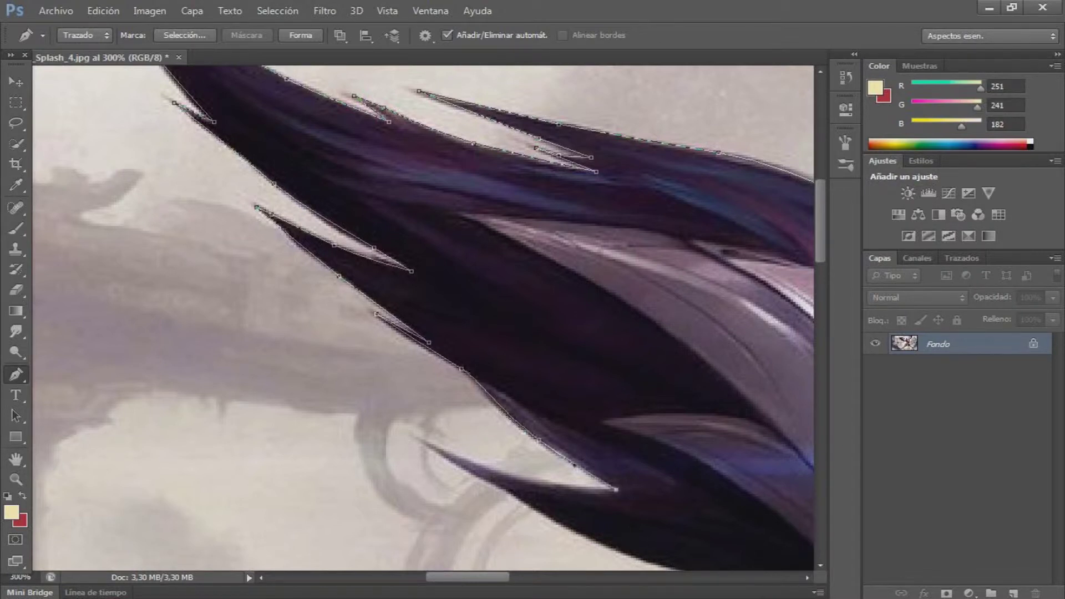
left_click_drag(543, 482, 494, 473)
left_click_drag(441, 450, 284, 279)
left_click_drag(550, 409, 594, 416)
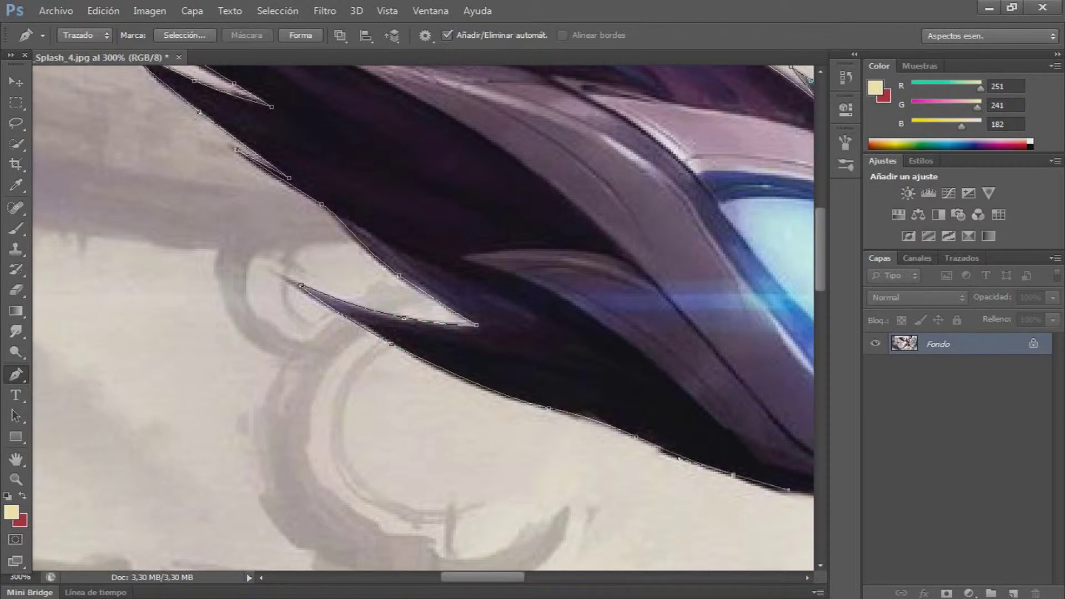
left_click_drag(666, 388, 139, 361)
- Trace the glowing wing's underside and around its pointed tip with pen anchors
left_click_drag(369, 402, 414, 399)
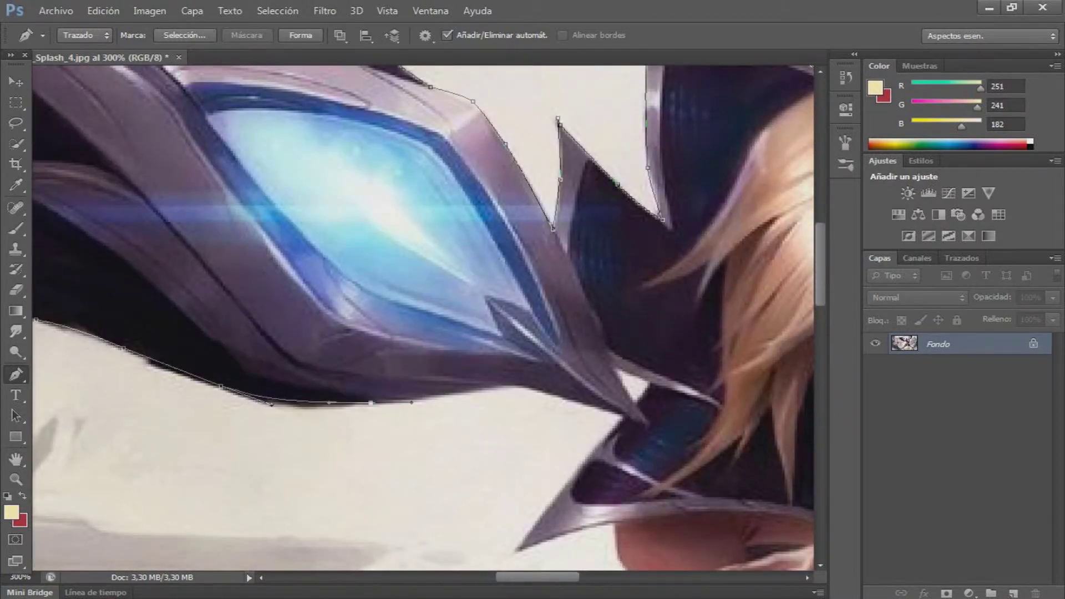
left_click_drag(524, 386, 539, 387)
left_click(625, 416)
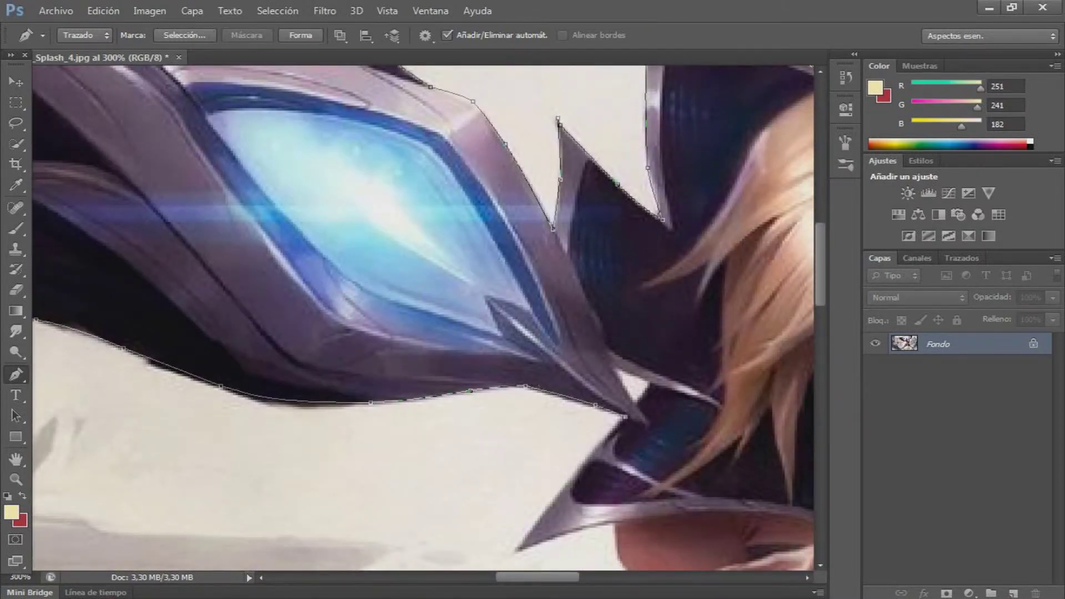
left_click(569, 483)
left_click(516, 549)
left_click_drag(584, 525, 607, 522)
scroll(606, 522, "down", 3)
- Outline the shoulder armour edge with a curved anchor
left_click(656, 439)
left_click(653, 484)
left_click_drag(628, 477, 616, 476)
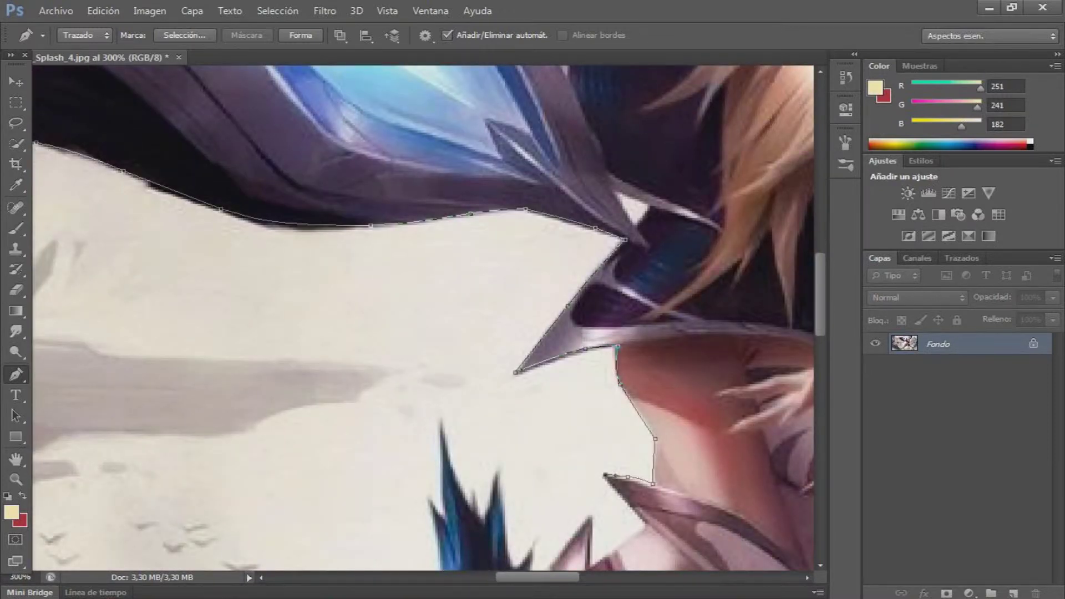
scroll(605, 476, "down", 3)
- Trace along the armour spike down to its base
left_click(639, 305)
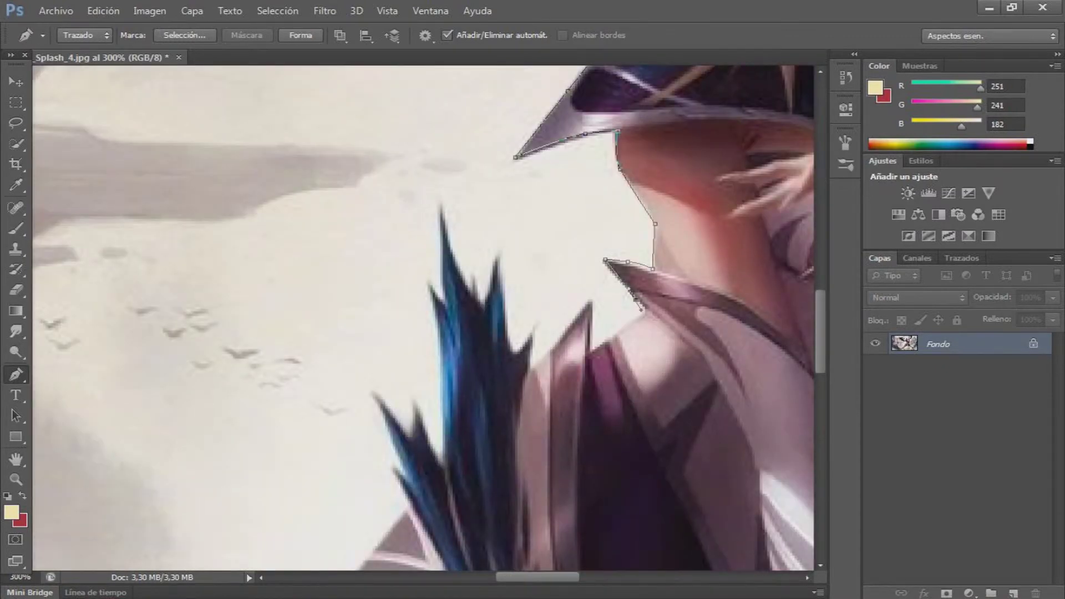
left_click(590, 300)
left_click(553, 345)
left_click(533, 365)
left_click(533, 371)
- Outline the jagged blue hip spikes, their tips and the notches between them
left_click(533, 335)
left_click(501, 270)
left_click(487, 298)
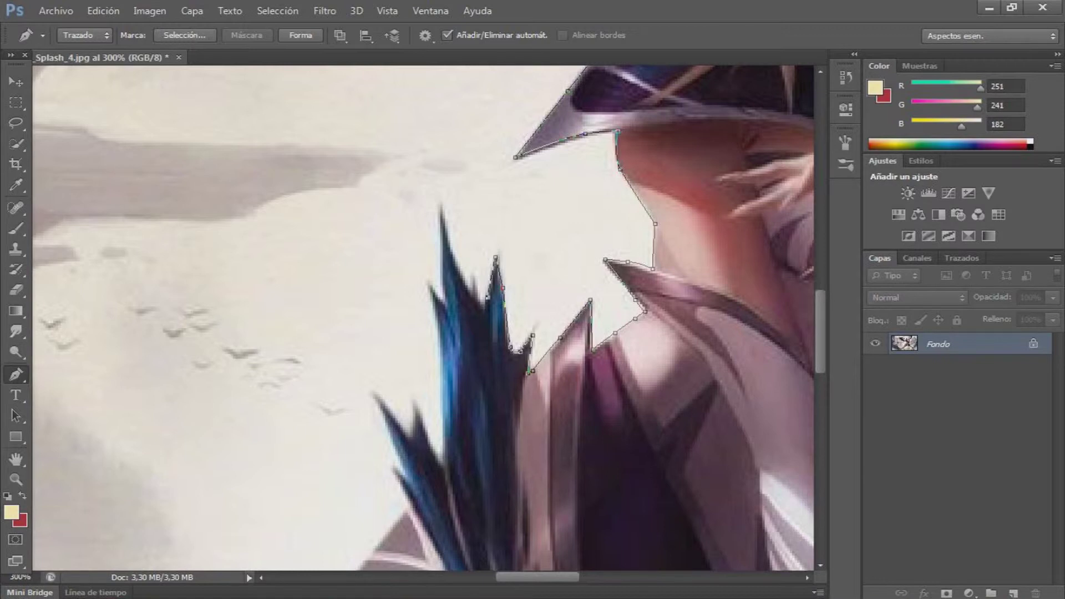
left_click(472, 278)
left_click(448, 244)
left_click(439, 205)
left_click(428, 284)
- Trace down the blue spike's left edge and around the lowest blue spike
left_click(440, 368)
left_click(443, 465)
left_click(413, 404)
left_click(372, 393)
left_click(391, 466)
scroll(391, 465, "down", 5)
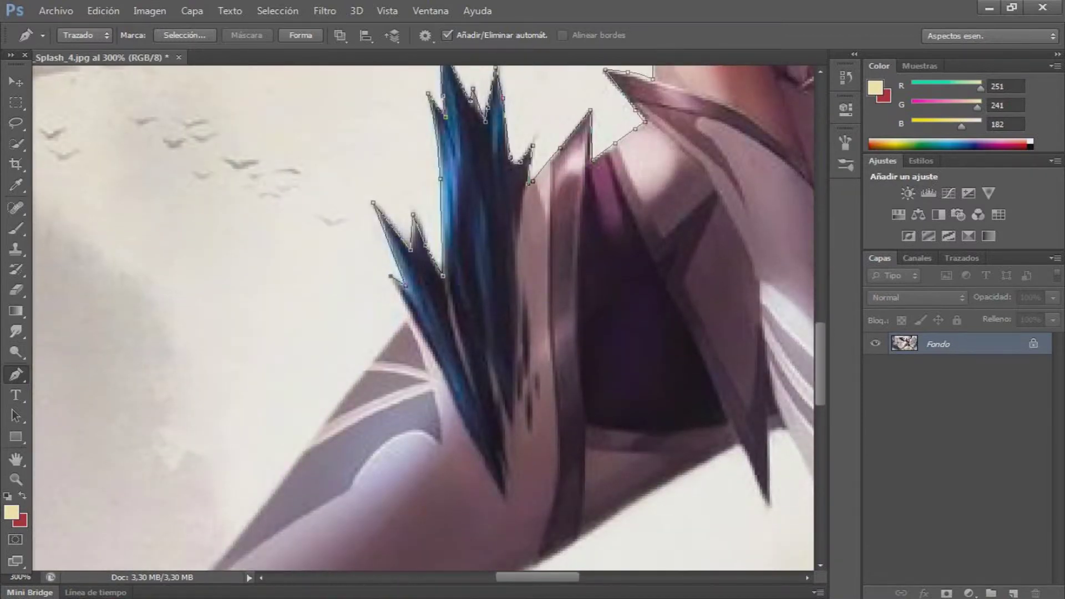
scroll(391, 276, "down", 3)
- Add pen anchors down the outstretched arm's upper edge
left_click(403, 207)
left_click(344, 283)
left_click(311, 321)
left_click(248, 409)
left_click(221, 437)
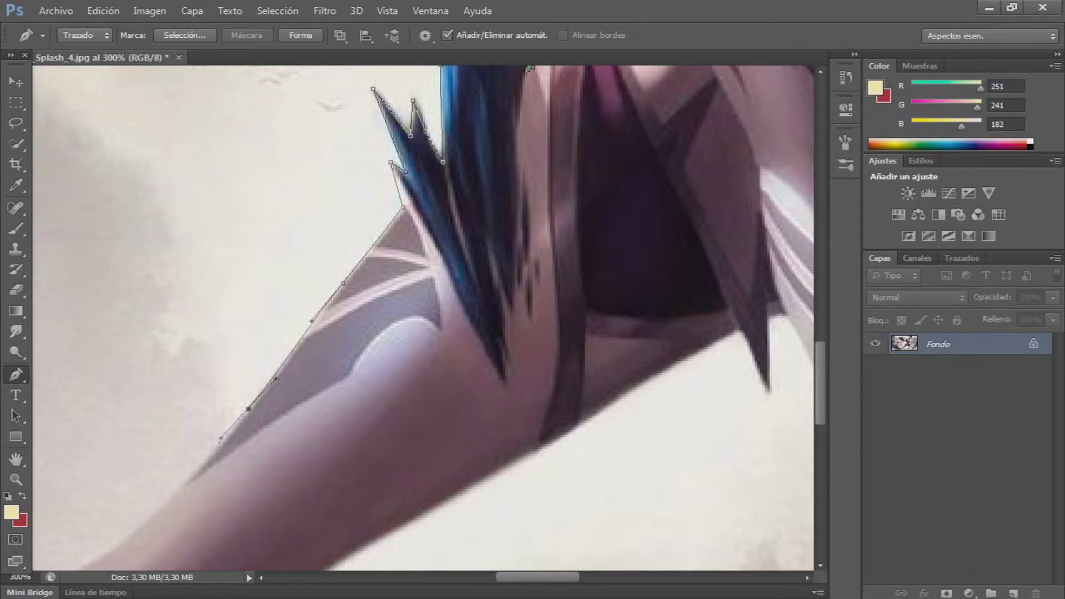
scroll(221, 438, "left", 8)
scroll(221, 438, "down", 7)
- Continue the outline further down the arm with a curved segment
left_click(474, 236)
left_click(447, 259)
left_click(420, 281)
left_click(348, 322)
left_click(299, 350)
left_click_drag(247, 389, 219, 416)
- Run the outline to the arm's end at the image bottom and back up its lower edge
left_click(157, 507)
scroll(157, 507, "down", 4)
left_click(60, 508)
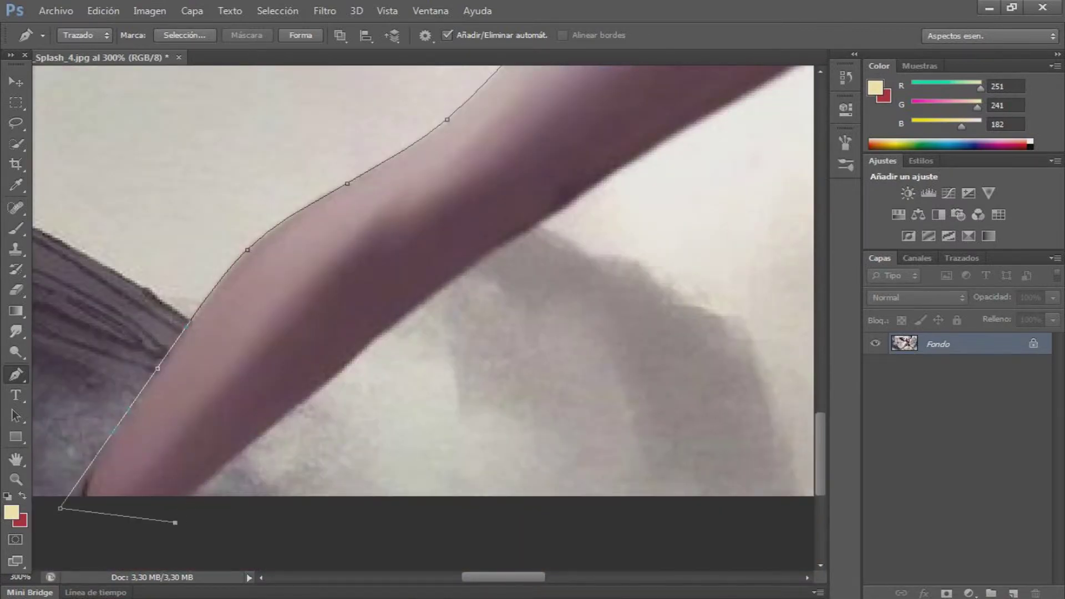
left_click(170, 511)
left_click(501, 240)
left_click_drag(502, 241, 353, 304)
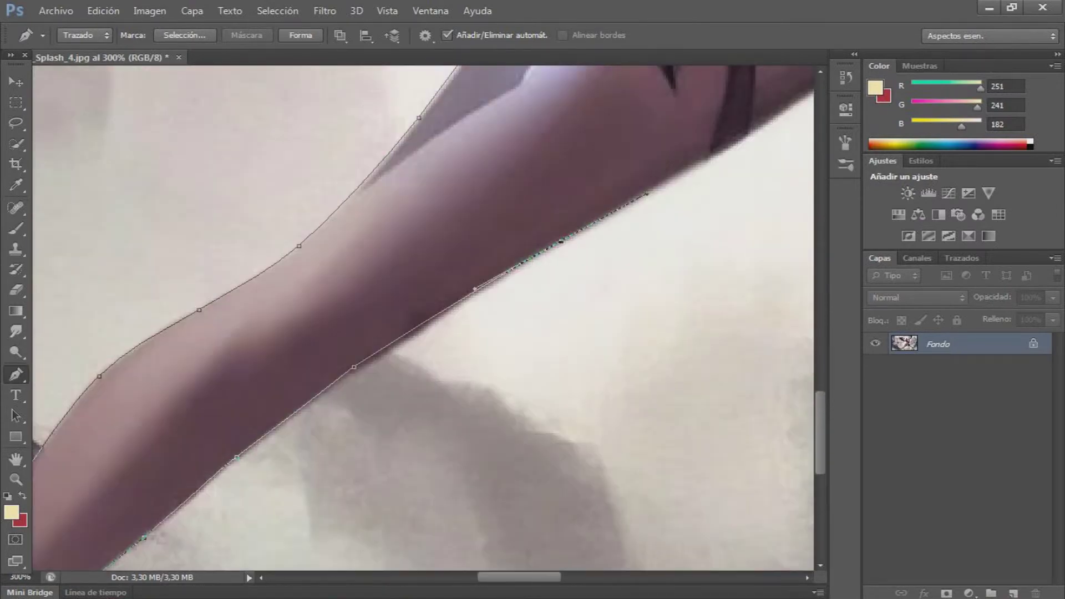
left_click_drag(643, 129, 413, 162)
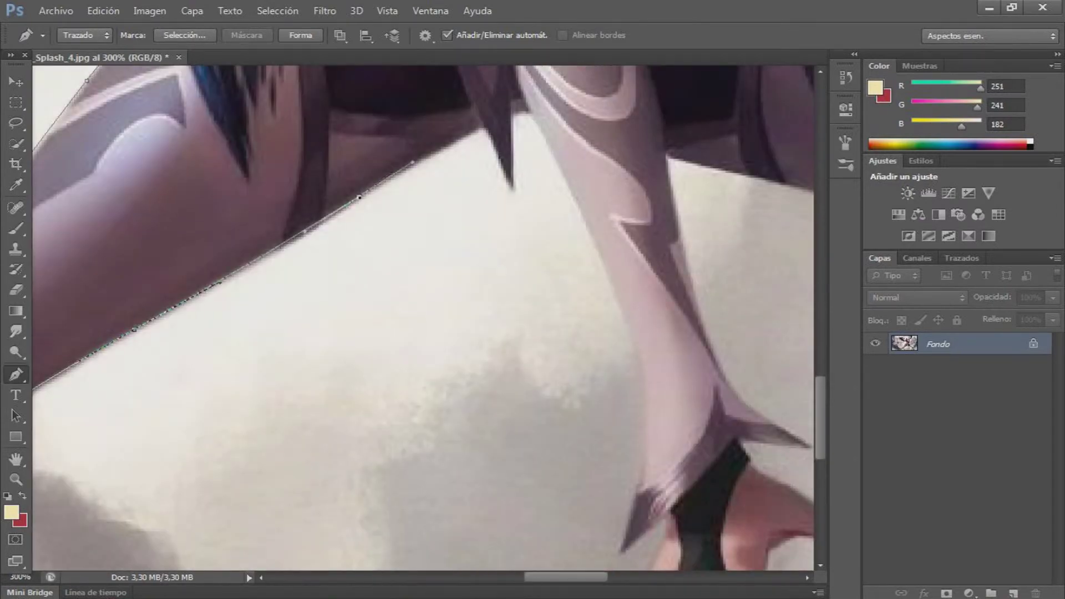
- Trace around the waist spike and down the sleeve's edge to its end
left_click(484, 126)
left_click(511, 187)
left_click(514, 114)
left_click(579, 210)
left_click(609, 271)
left_click_drag(643, 384, 642, 419)
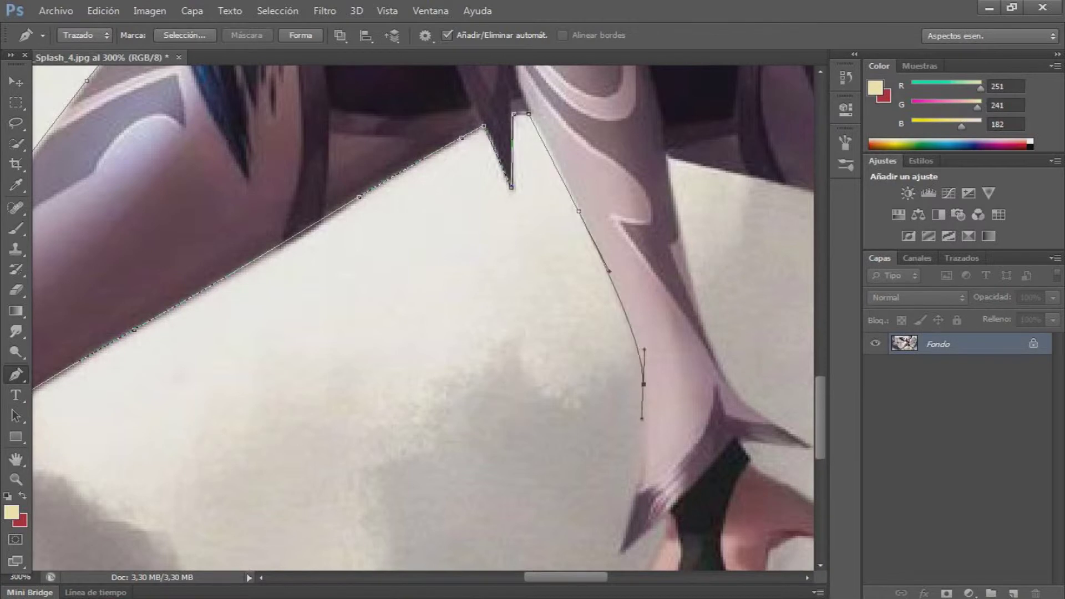
left_click(621, 553)
- Outline the lower hand's fingers and outstretched thumb with curved anchors
mouse_move(621, 554)
left_mouse_down()
mouse_move(504, 553)
mouse_move(505, 390)
mouse_move(516, 434)
left_mouse_up()
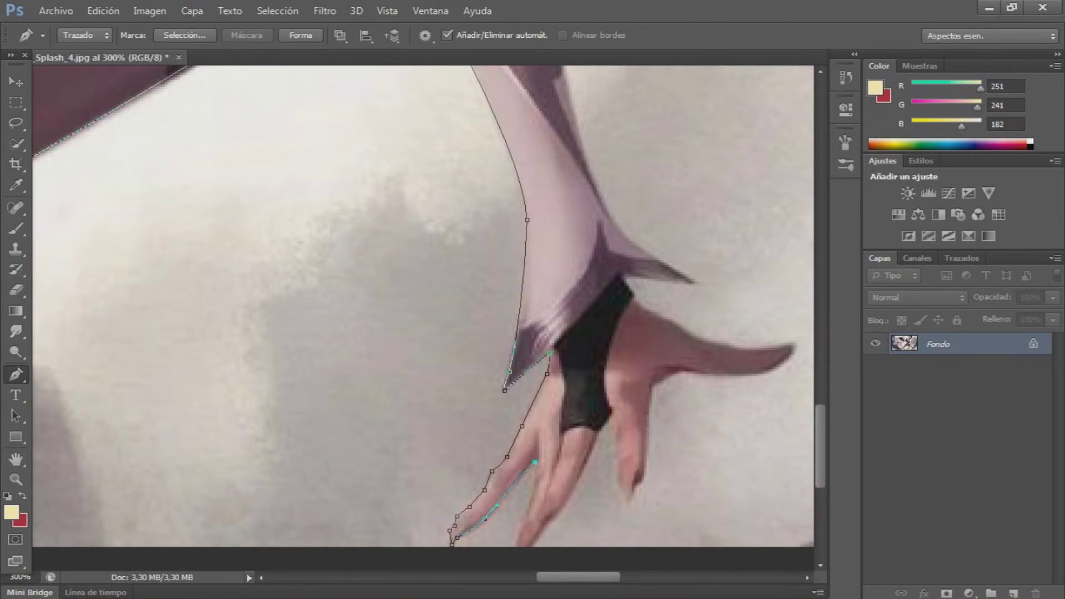
left_click_drag(559, 509, 596, 436)
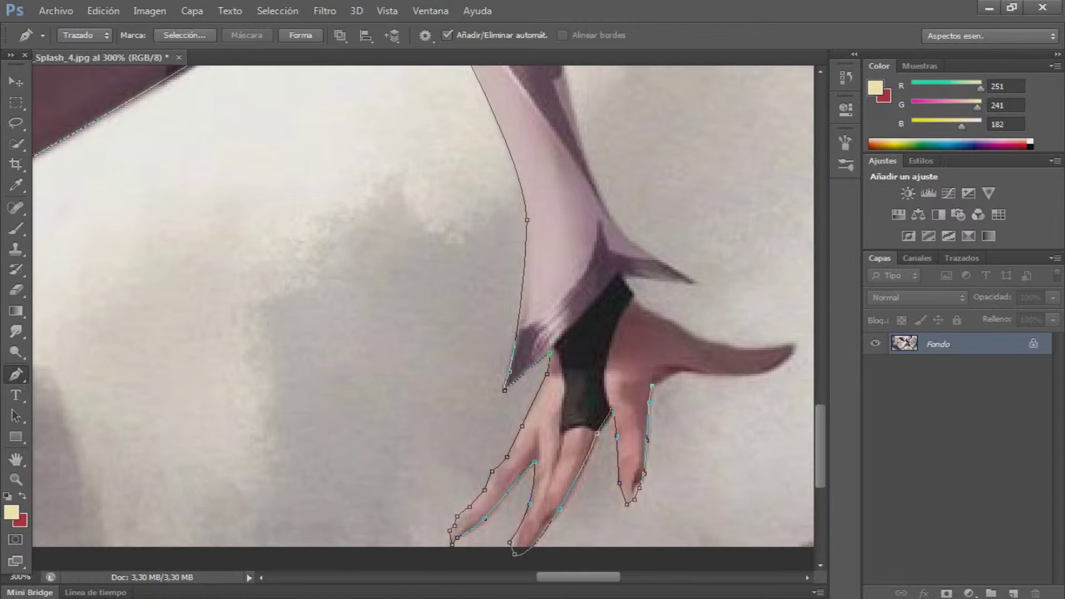
left_click_drag(757, 372, 793, 365)
- Trace back along the thumb's upper edge and up the sleeve's right edge
left_click(653, 310)
scroll(423, 318, "up", 3)
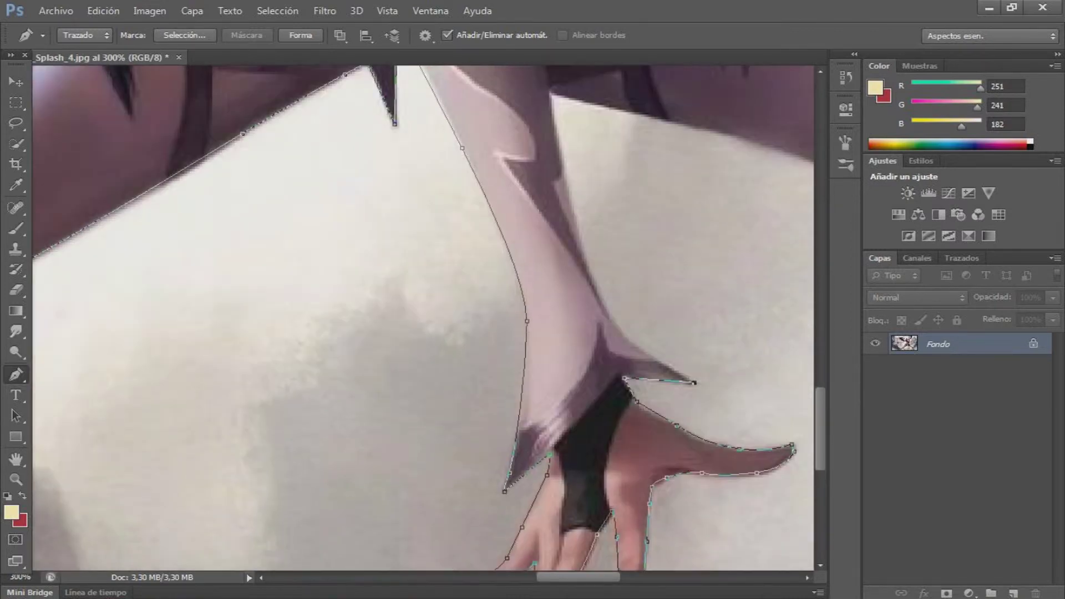
left_click(625, 336)
left_click(575, 218)
left_click(567, 187)
scroll(567, 188, "up", 3)
left_click(552, 209)
scroll(423, 318, "right", 10)
- Outline the right leg down to the image bottom with straight and curved anchors
left_click(243, 228)
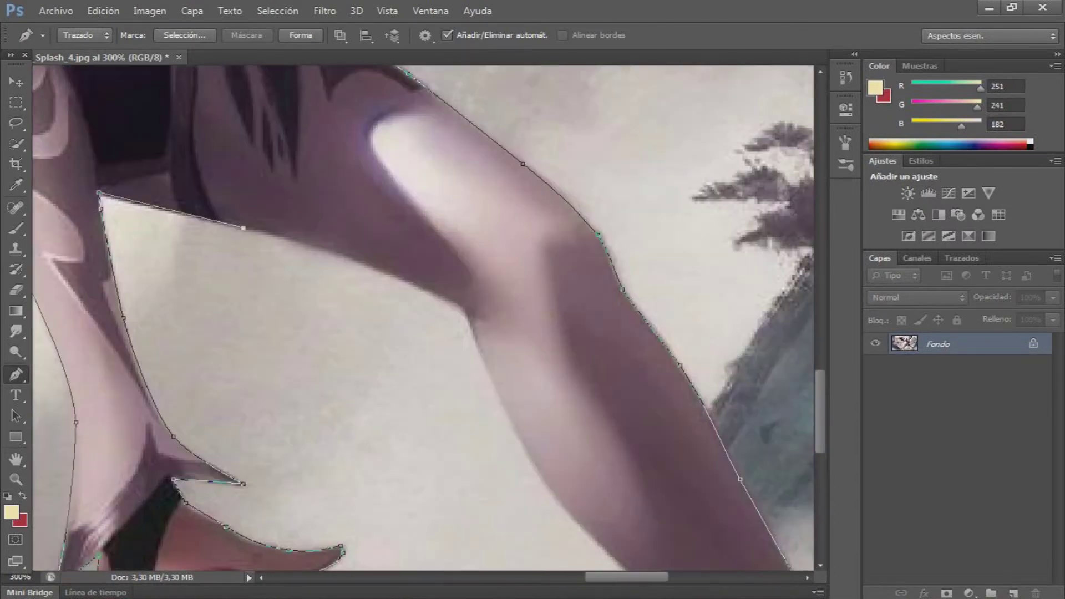
left_click_drag(405, 281, 445, 299)
left_click(468, 311)
left_click(537, 473)
left_click(567, 517)
scroll(567, 518, "down", 5)
left_click_drag(688, 459, 713, 482)
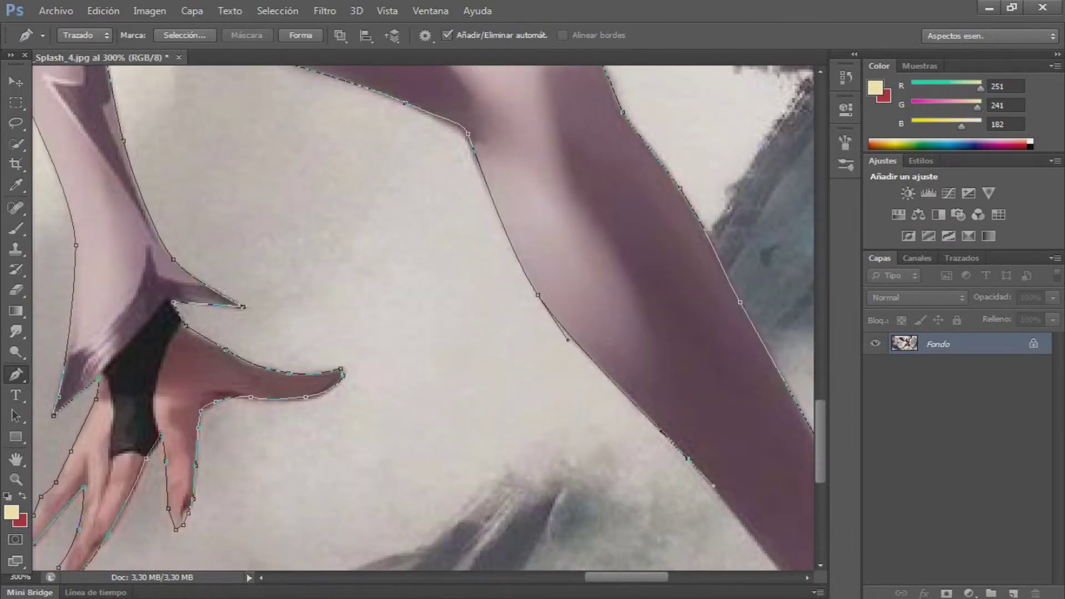
scroll(713, 483, "down", 3)
scroll(713, 483, "right", 4)
left_click_drag(638, 481, 651, 509)
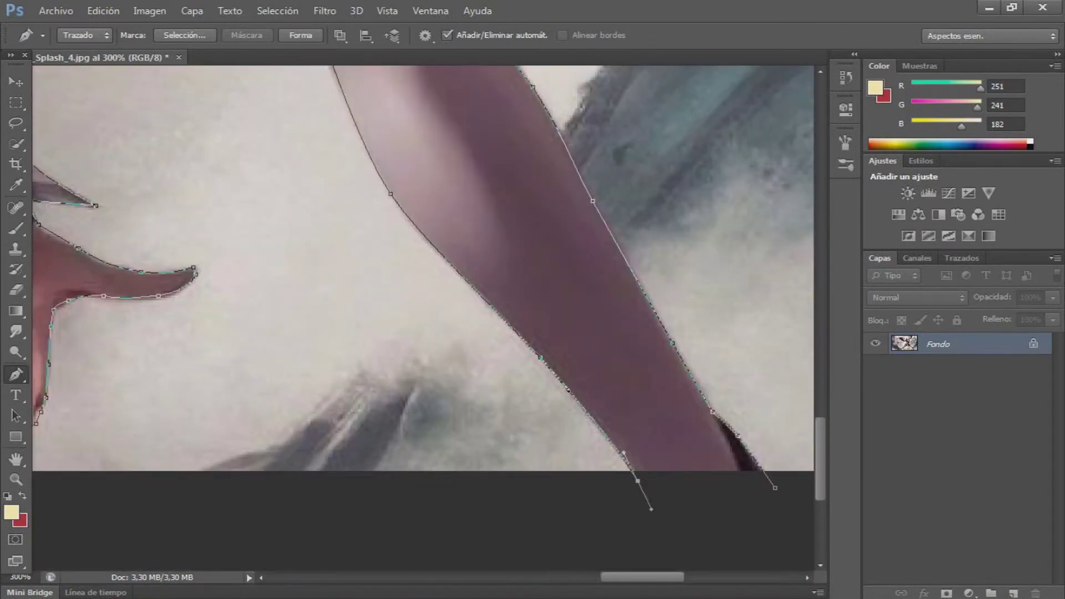
scroll(422, 316, "up", 10)
scroll(422, 316, "left", 4)
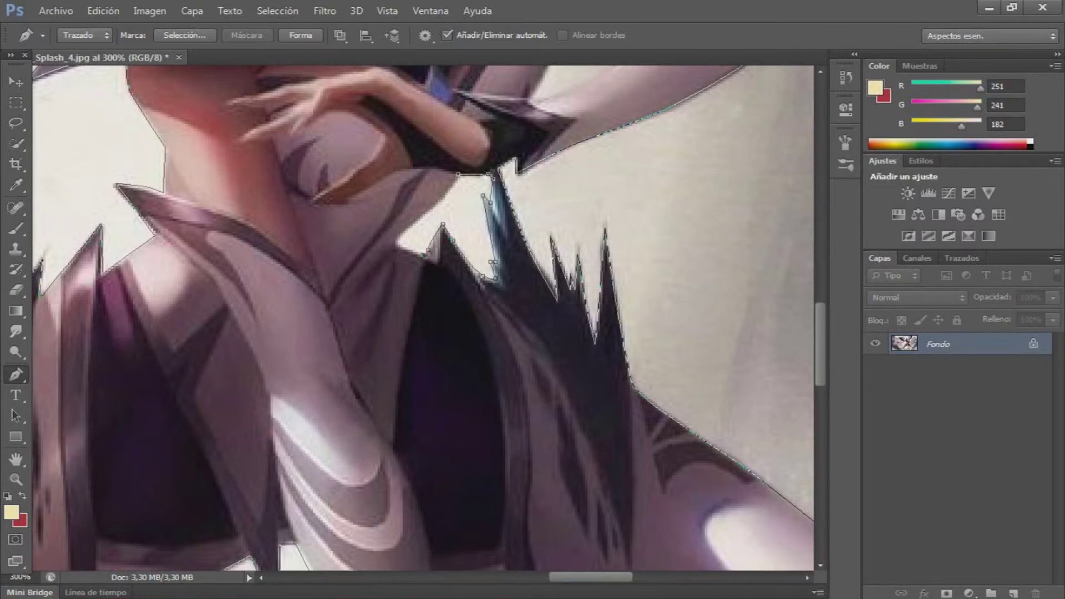
- Extend the outline up the raised arm's inner edge to the collar spike beside her face
scroll(422, 316, "up", 2)
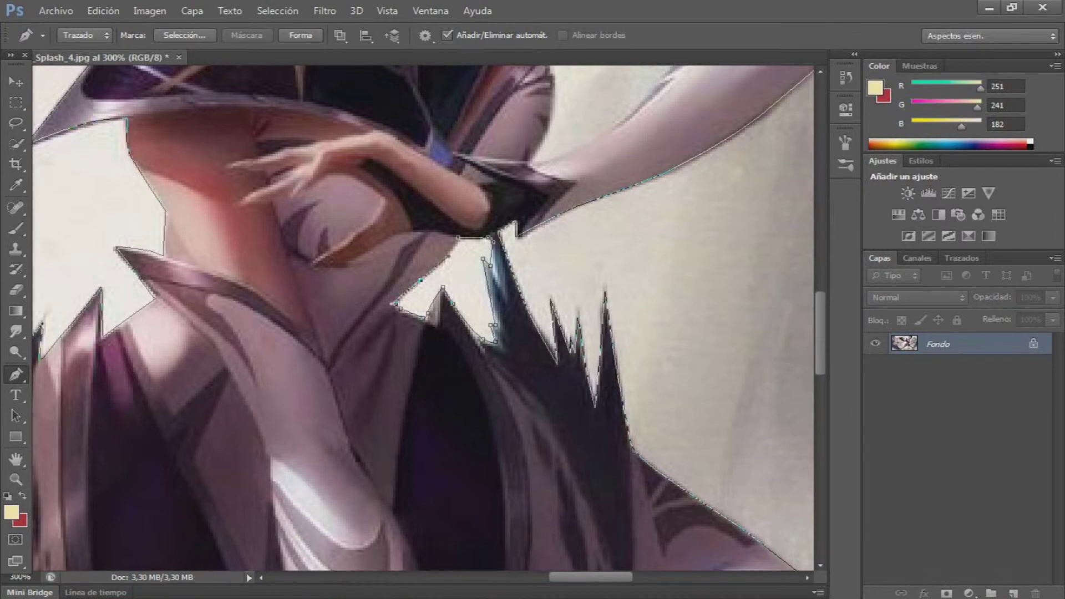
scroll(422, 317, "up", 8)
scroll(421, 317, "up", 2)
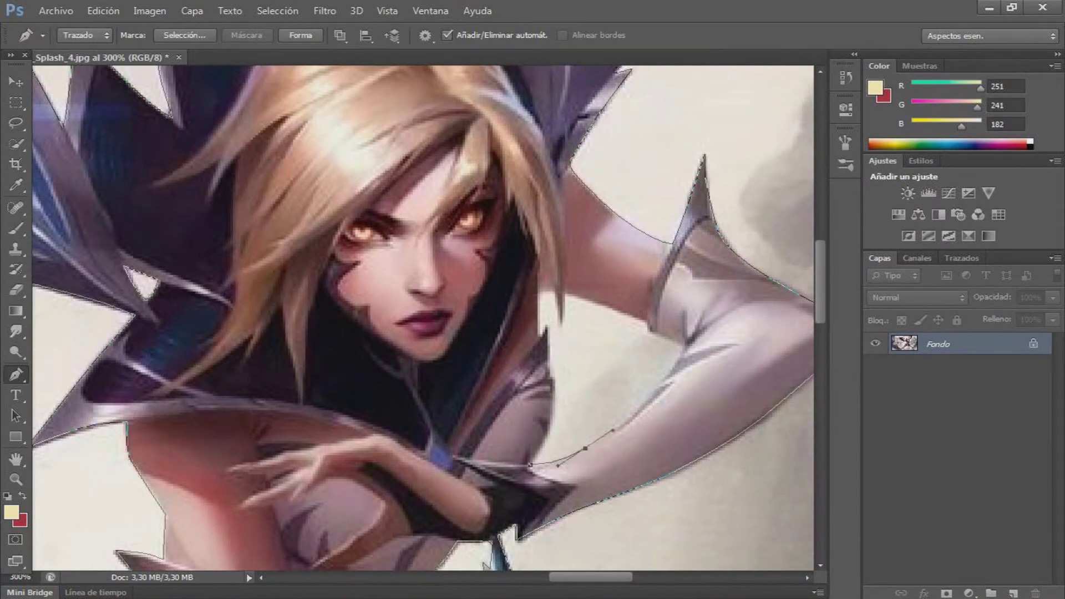
left_click_drag(653, 394, 676, 366)
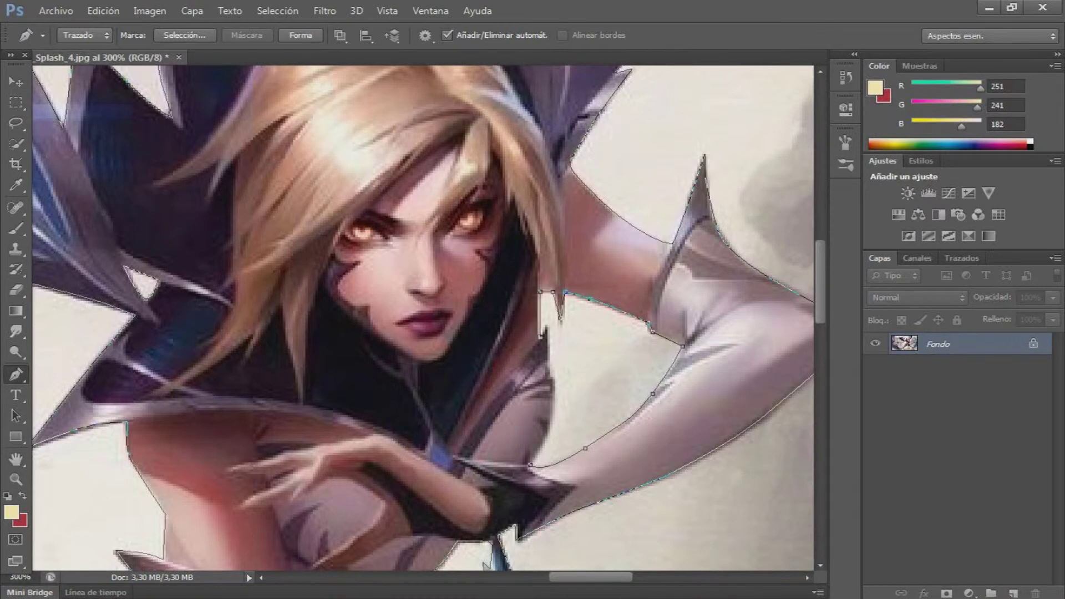
left_click_drag(552, 378, 554, 399)
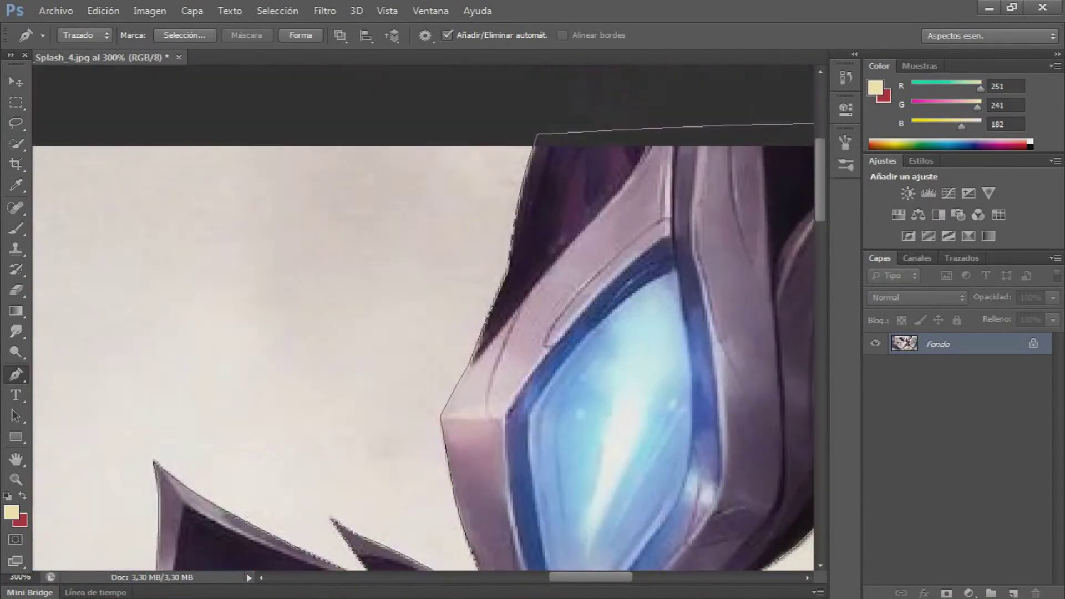
key("z")
right_click(303, 322)
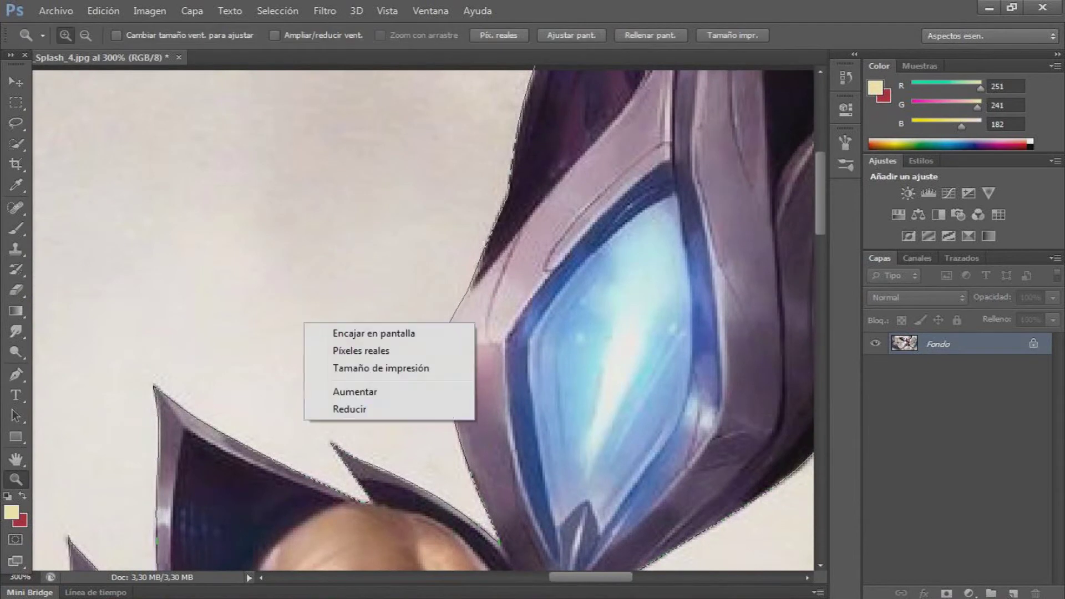
- Zoom out with the Zoom tool to see the whole figure
left_click(311, 411)
right_click(373, 309)
left_click(404, 401)
right_click(434, 323)
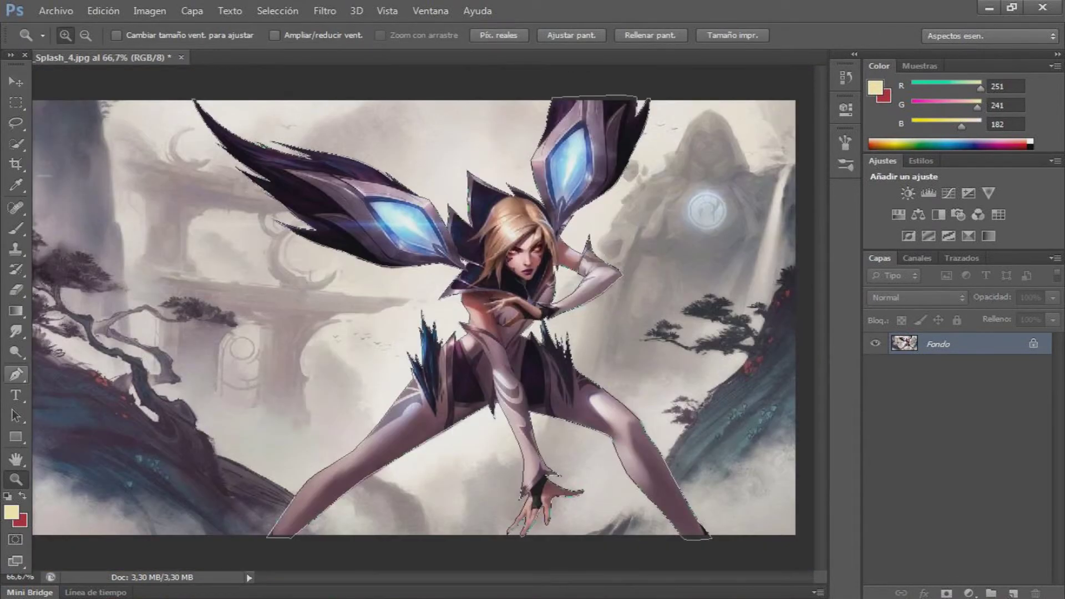
- Turn the pen path into a selection, copy the champion to a new layer, and delete Fondo
left_click(16, 374)
right_click(503, 232)
left_click(555, 309)
key("Return")
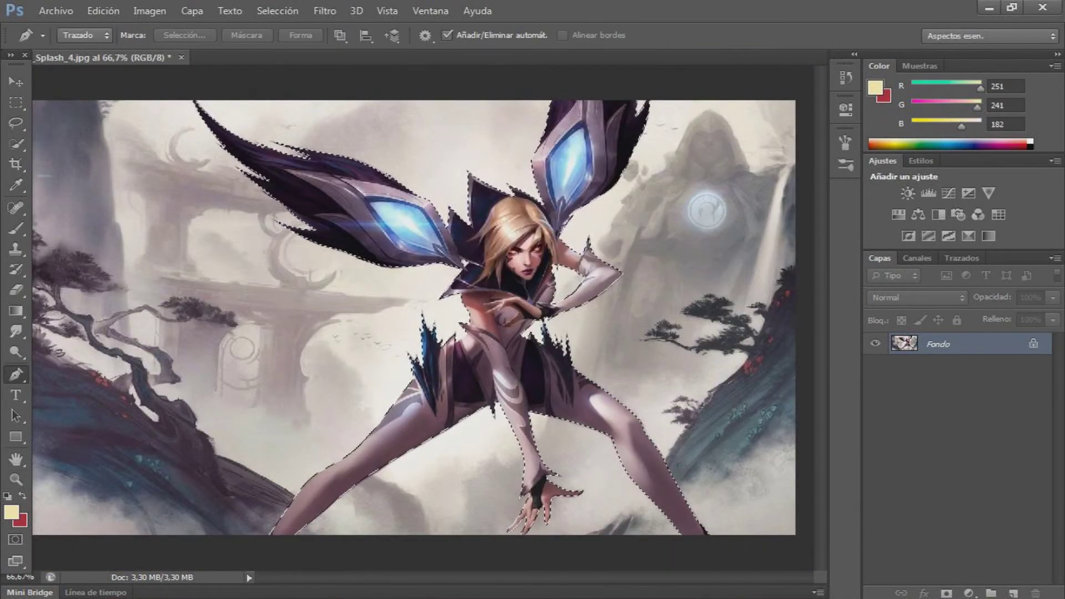
key("ctrl+j")
left_click_drag(905, 365, 1035, 593)
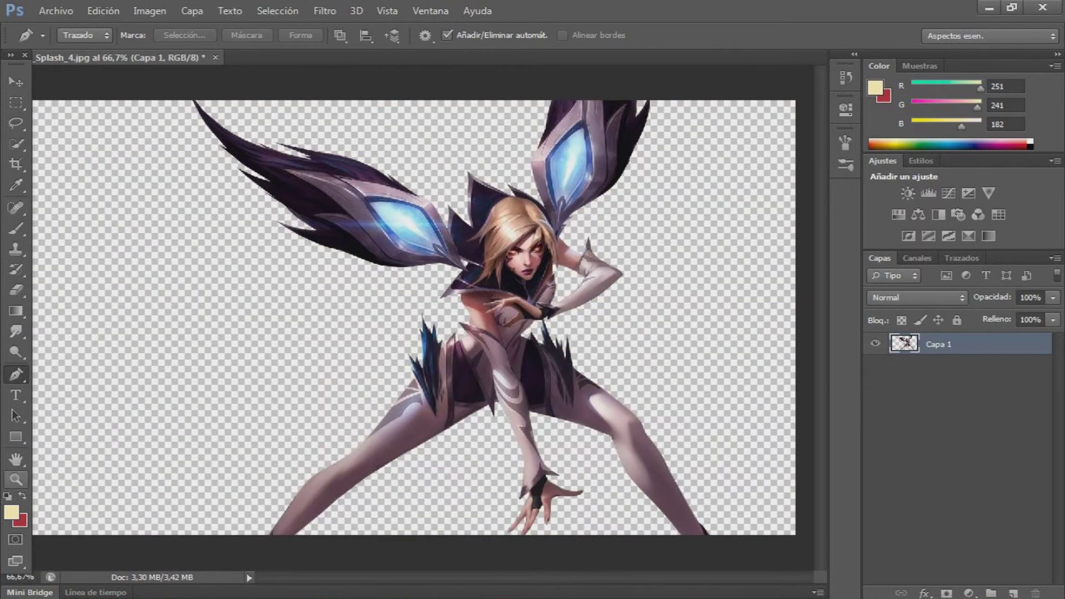
- Zoom out to 50% and bring up Archivo > Abrir to open another image
key("z")
key("ctrl+minus")
key("alt+a")
key("Down")
key("Return")
left_click(590, 116)
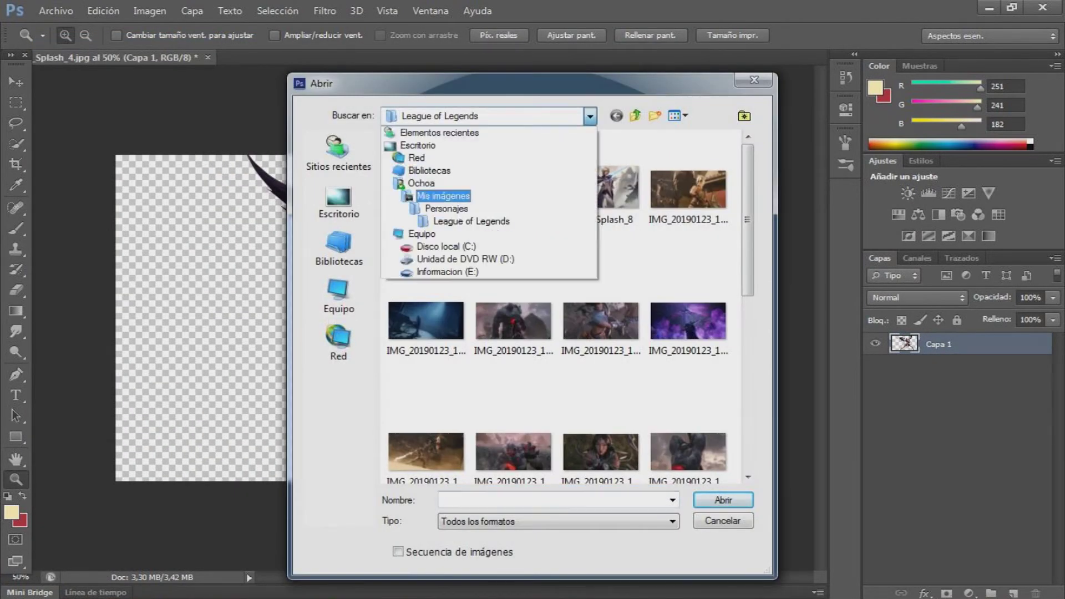
- Open the mountain background image from the Fondos folder, keeping the default colour profile
left_click(441, 192)
double_click(423, 179)
left_click(690, 190)
left_click(723, 500)
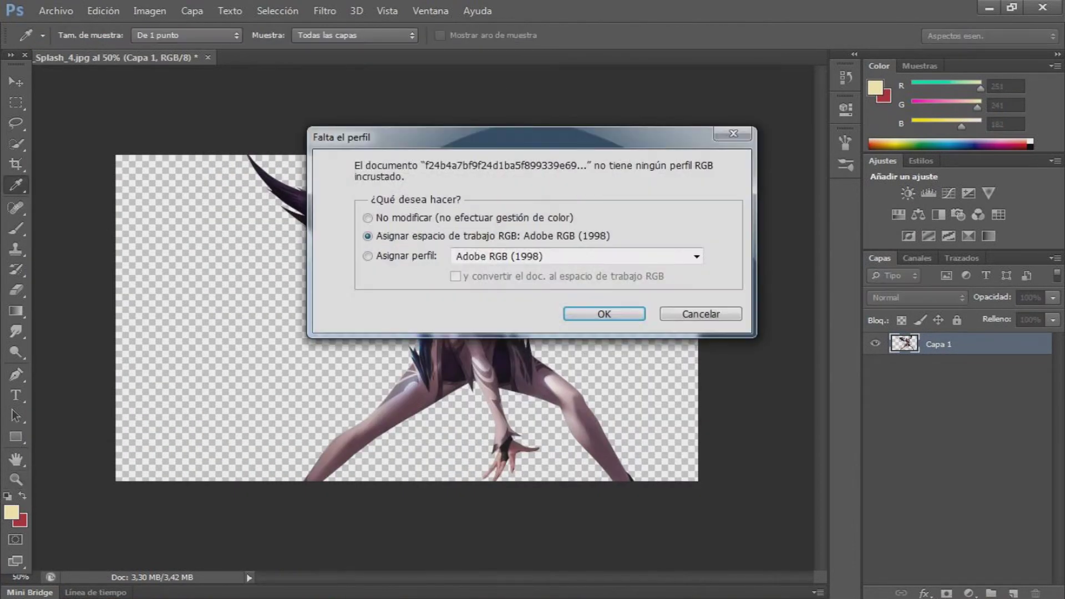
key("Return")
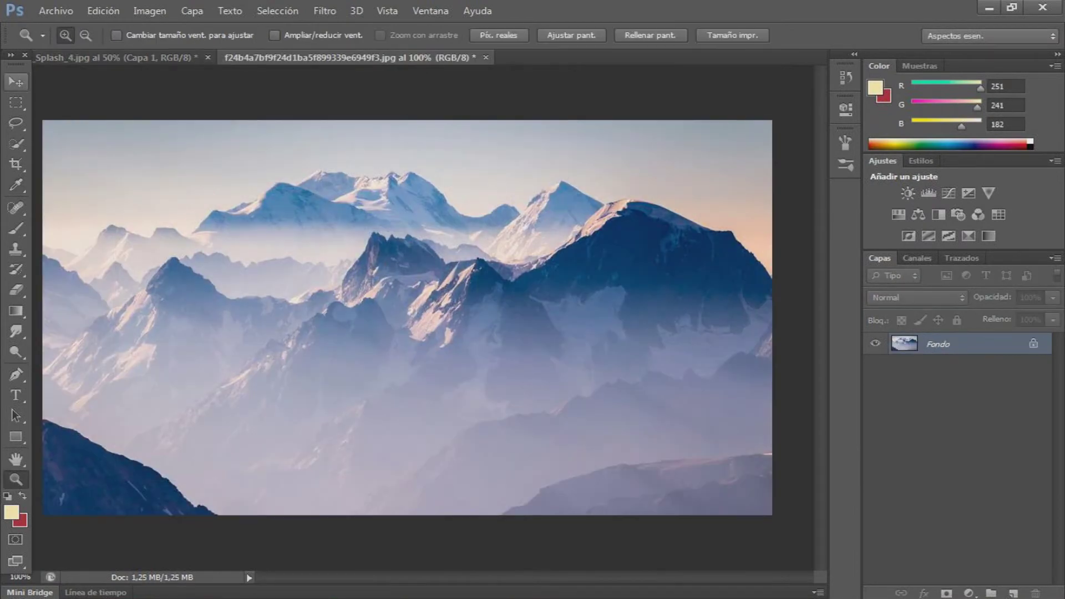
- Drag the mountain photo into Splash_4, stretch it to fill the canvas, place it below Capa 1, and add a new layer
left_click(15, 82)
left_click_drag(283, 174, 324, 305)
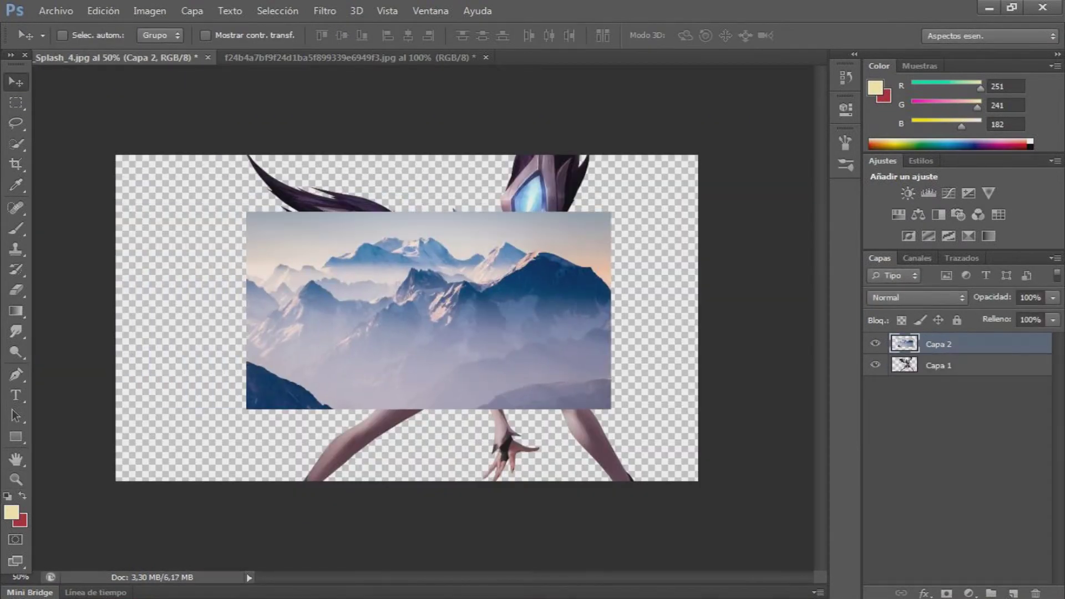
key("ctrl+t")
left_click_drag(247, 212, 115, 155)
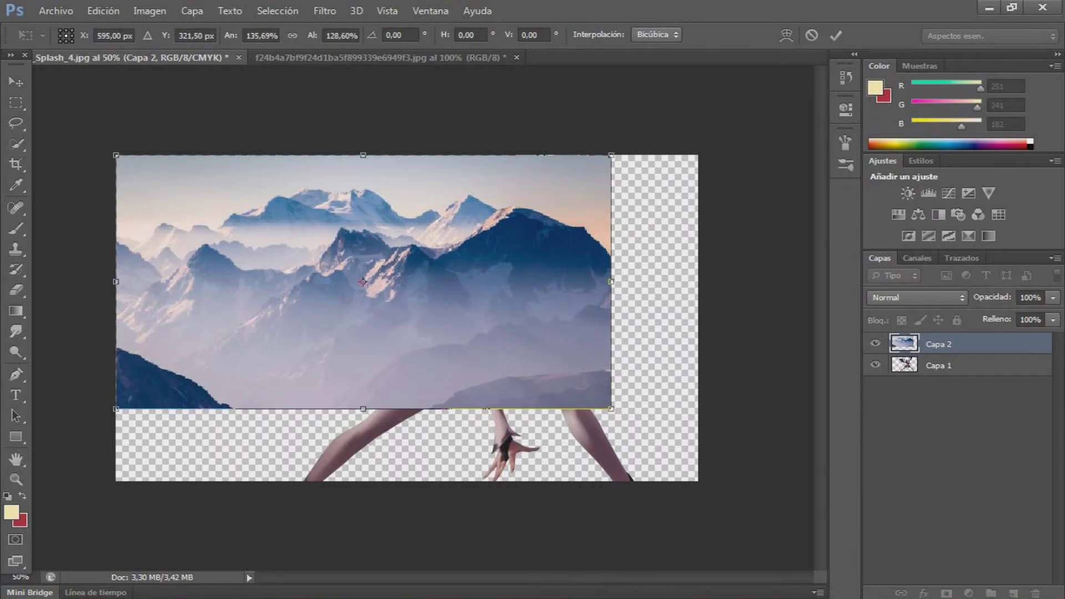
left_click_drag(611, 409, 699, 481)
left_click(16, 81)
left_click(418, 241)
left_click_drag(938, 344, 938, 372)
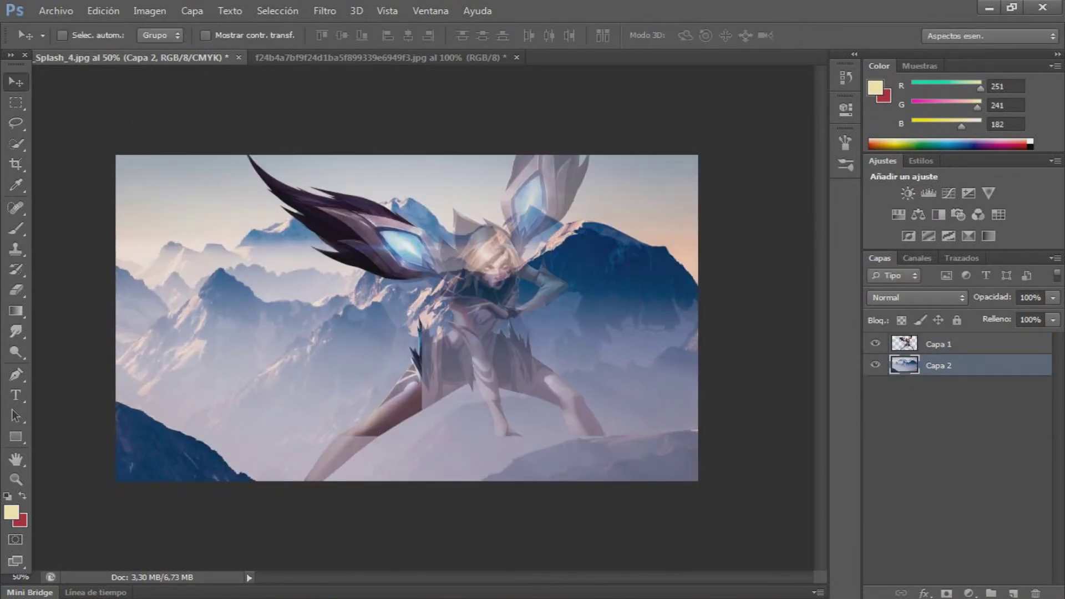
left_click(1014, 593)
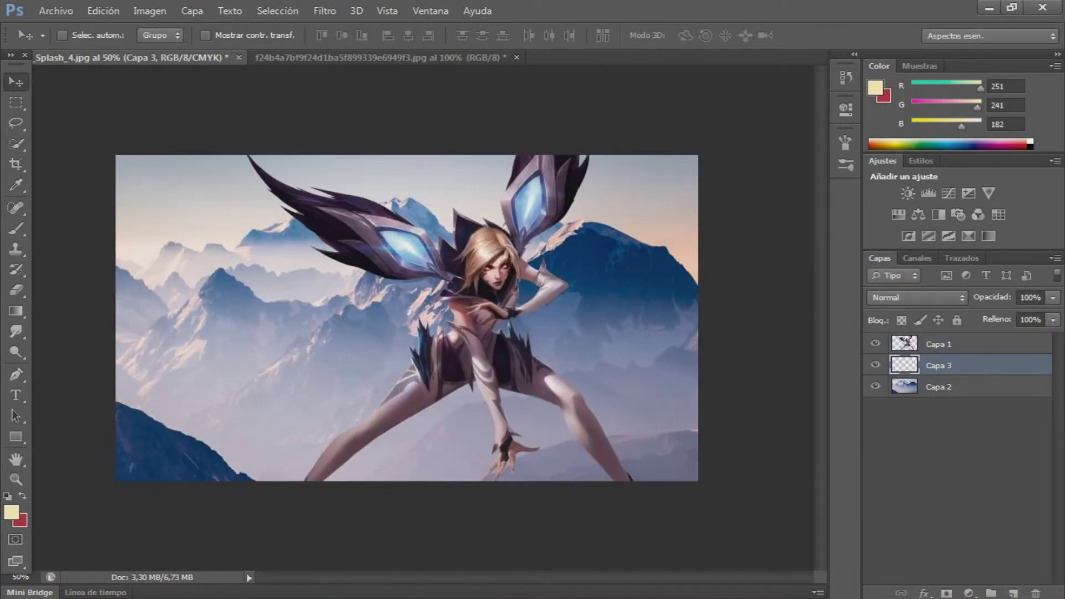
- Duplicate the champion layer and load a large splatter brush on the empty layer
left_click(938, 344)
key("ctrl+j")
left_click(938, 387)
key("b")
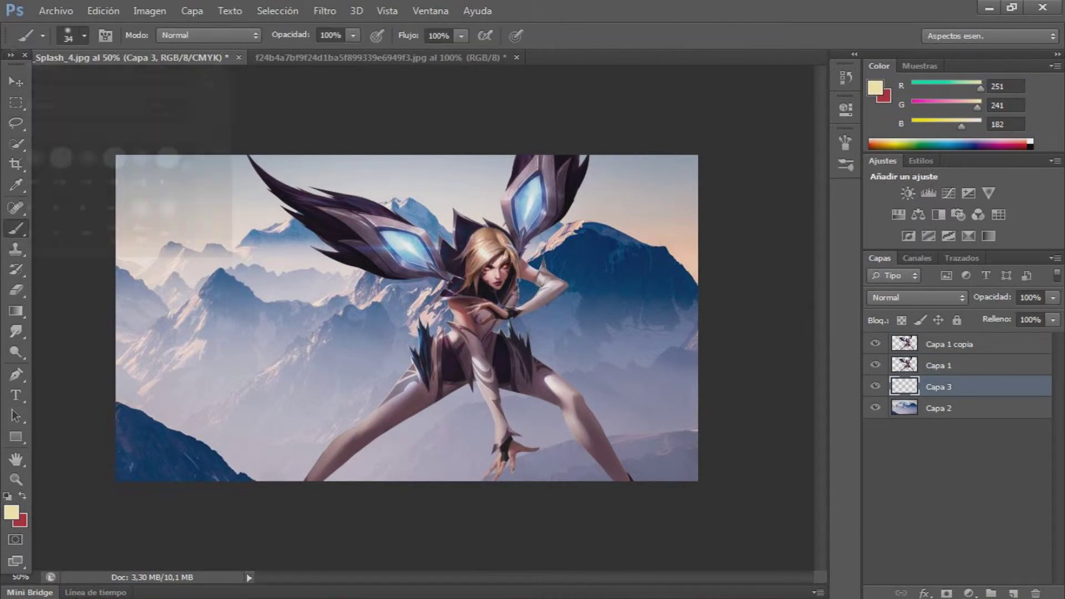
left_click(34, 171)
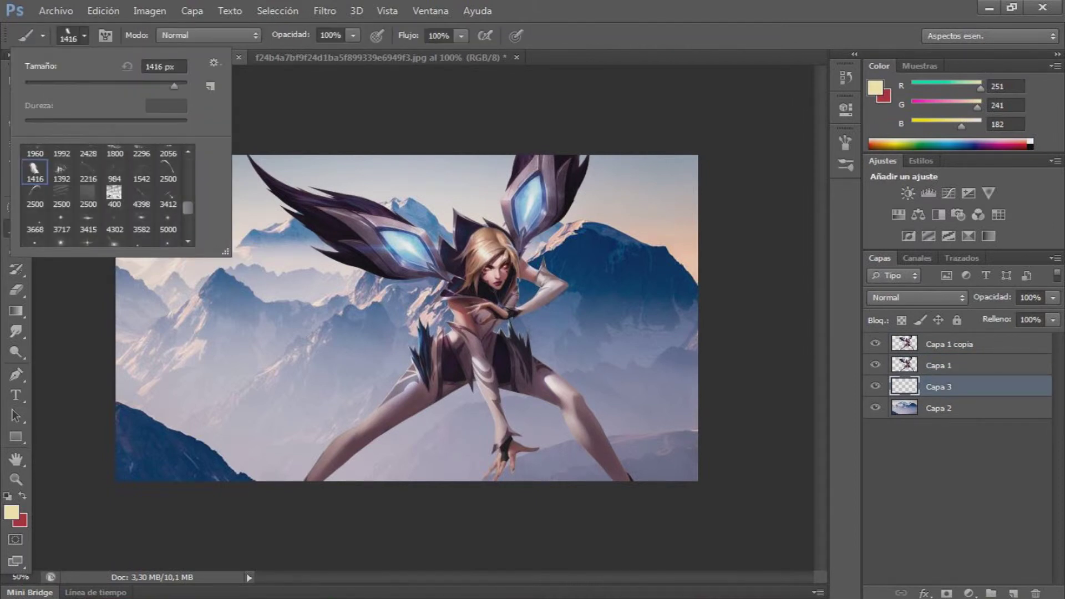
key("Escape")
- Paint a dark purple splatter around the champion, replacing the first yellow stamp
left_click(494, 319)
key("ctrl+z")
left_click(11, 512)
left_click(557, 562)
left_click(439, 366)
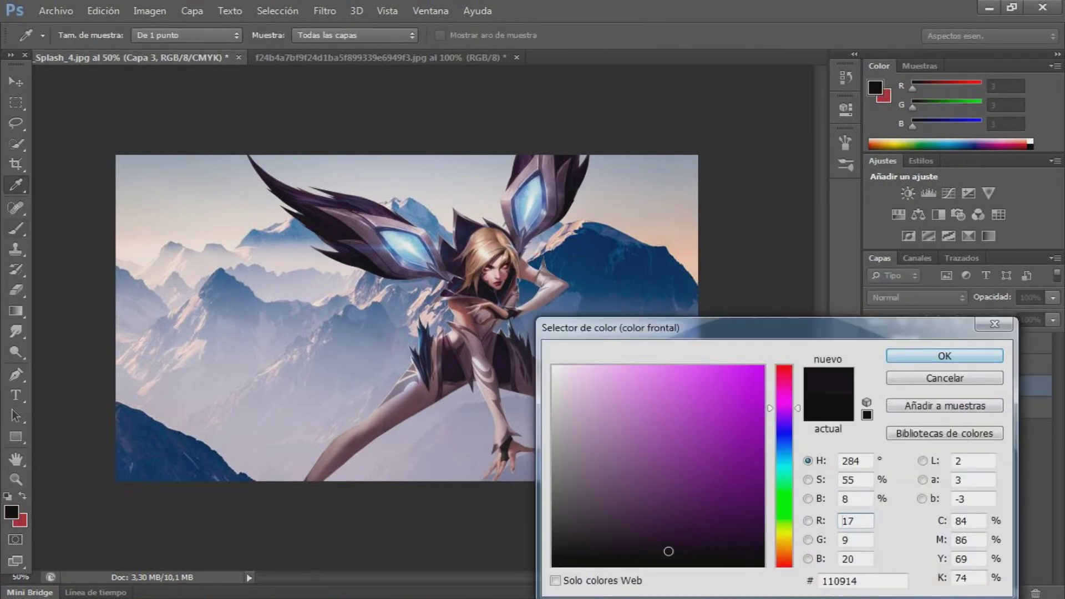
left_click(943, 357)
left_click(444, 310)
left_click(621, 316)
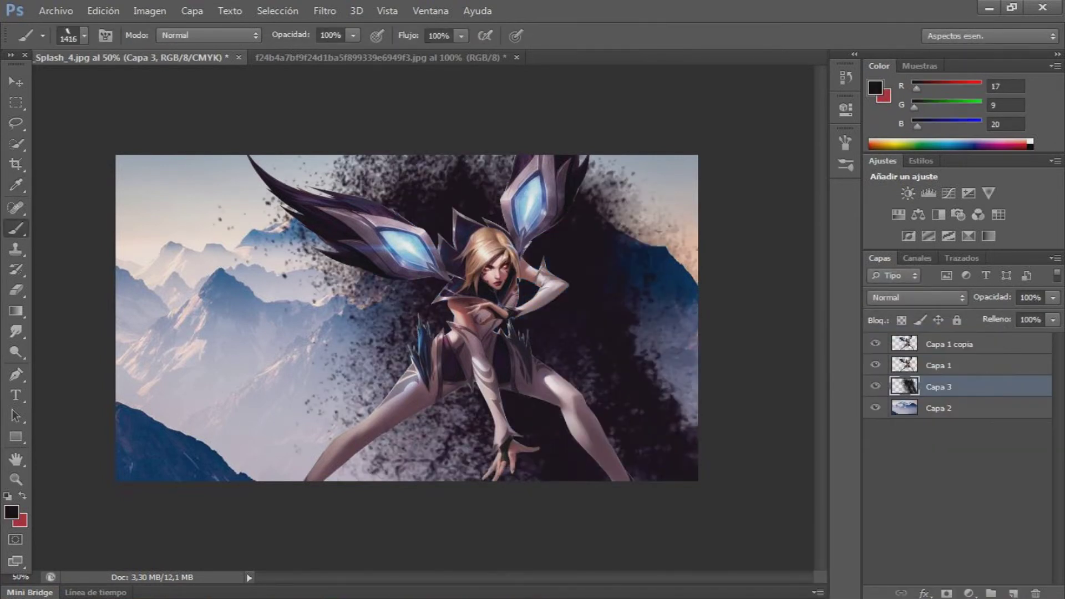
left_click(283, 300)
- Clip the champion copy into the splatter layer and scale it up with Free Transform
right_click(949, 366)
left_click(666, 246)
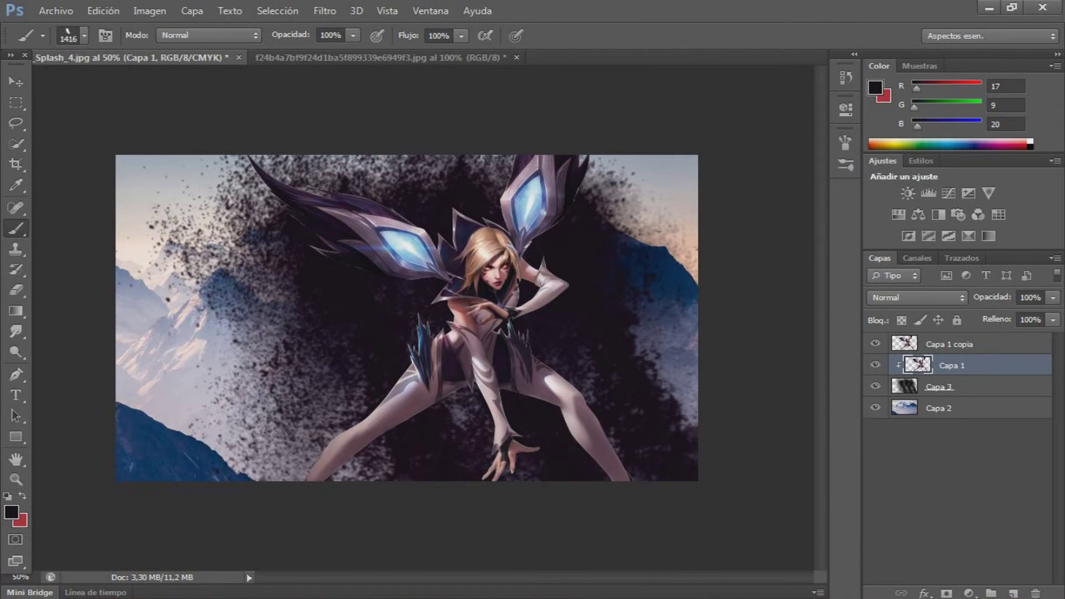
key("ctrl+t")
left_click_drag(246, 481, 190, 528)
left_click(16, 81)
left_click(413, 243)
key("alt+bracketleft")
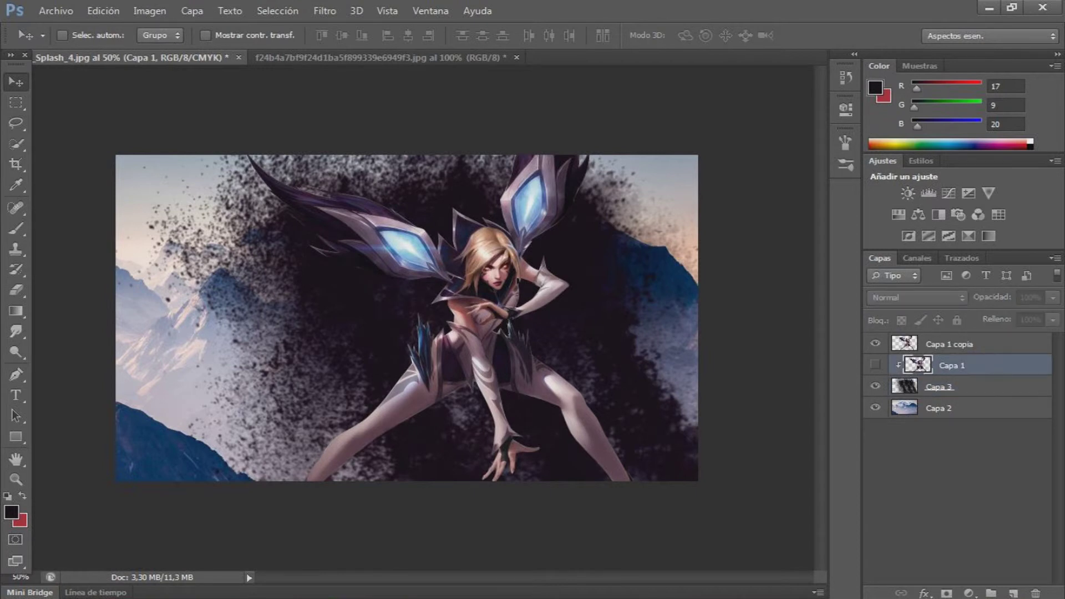
right_click(993, 365)
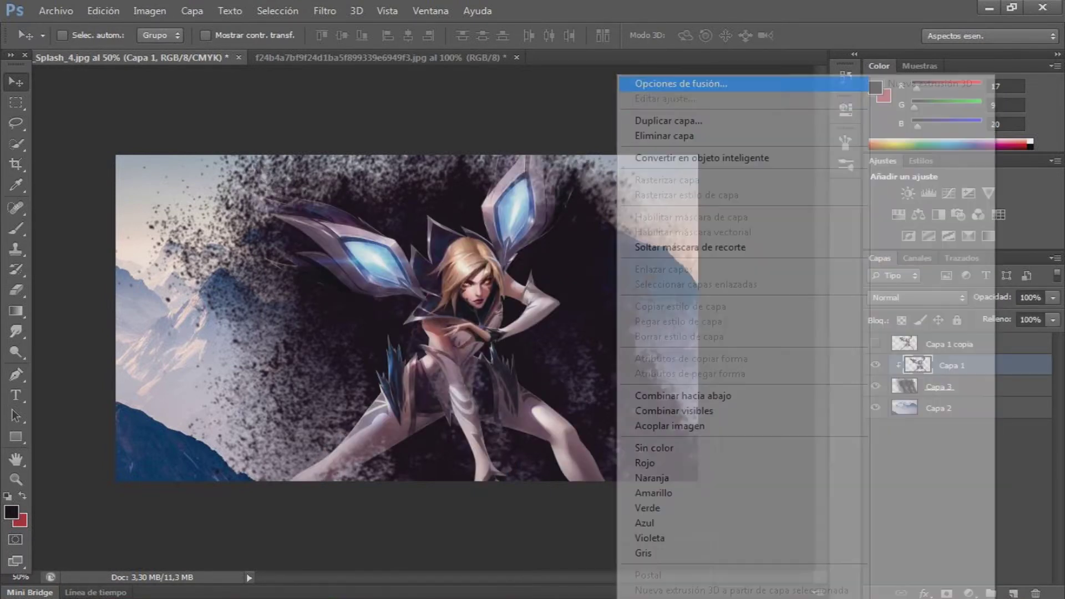
- Add a gradient overlay in Color blend mode to the champion layer Capa 1
left_click(690, 83)
left_click(233, 503)
left_click(455, 386)
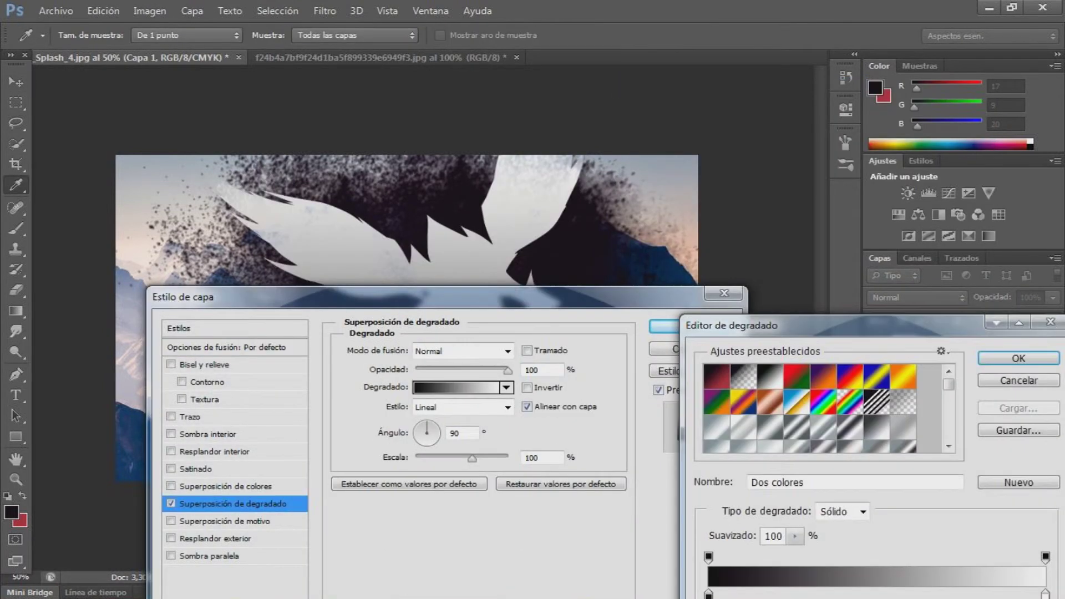
left_click(1018, 335)
left_click(507, 351)
left_click(455, 350)
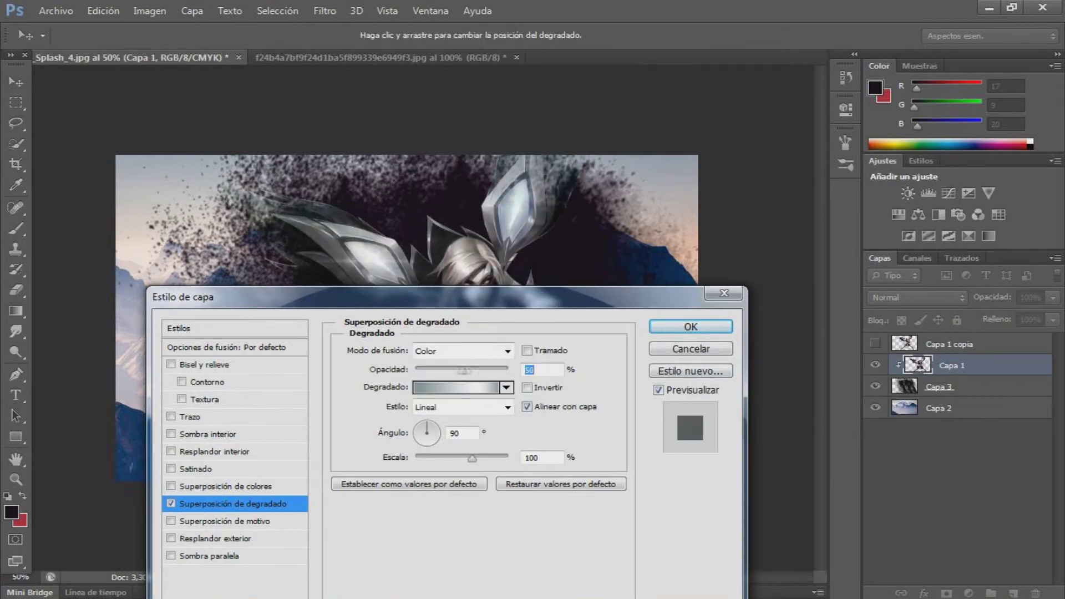
left_click(691, 327)
- Set Capa 1 to Trama at 67% opacity and the splatter layer Capa 3 to Trama
left_click(916, 297)
left_click(915, 124)
left_click(1052, 297)
left_click_drag(1052, 315, 1025, 315)
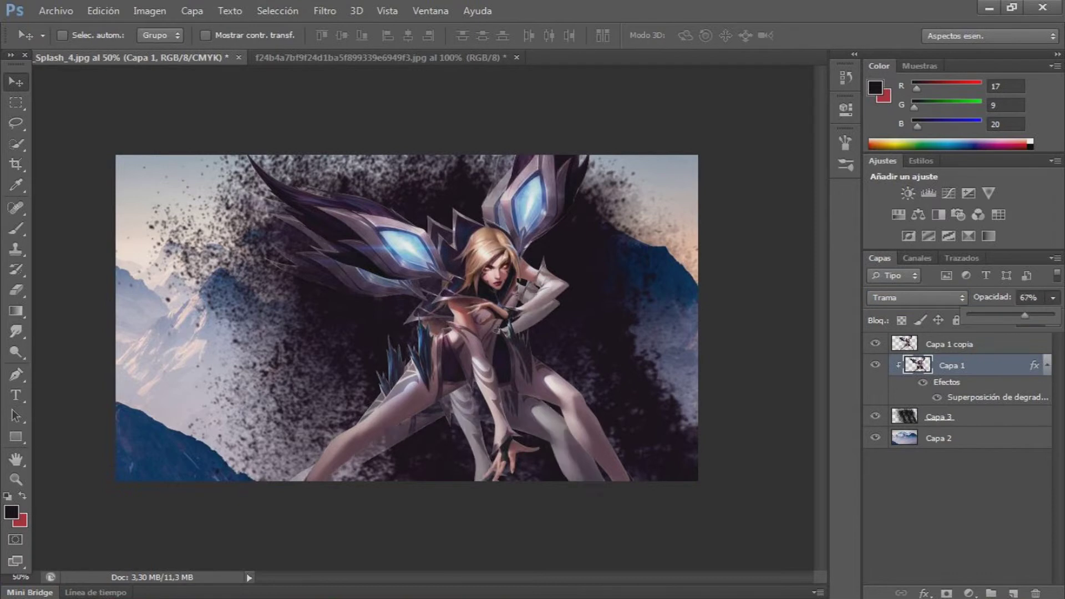
left_click(939, 417)
left_click(917, 298)
left_click(915, 125)
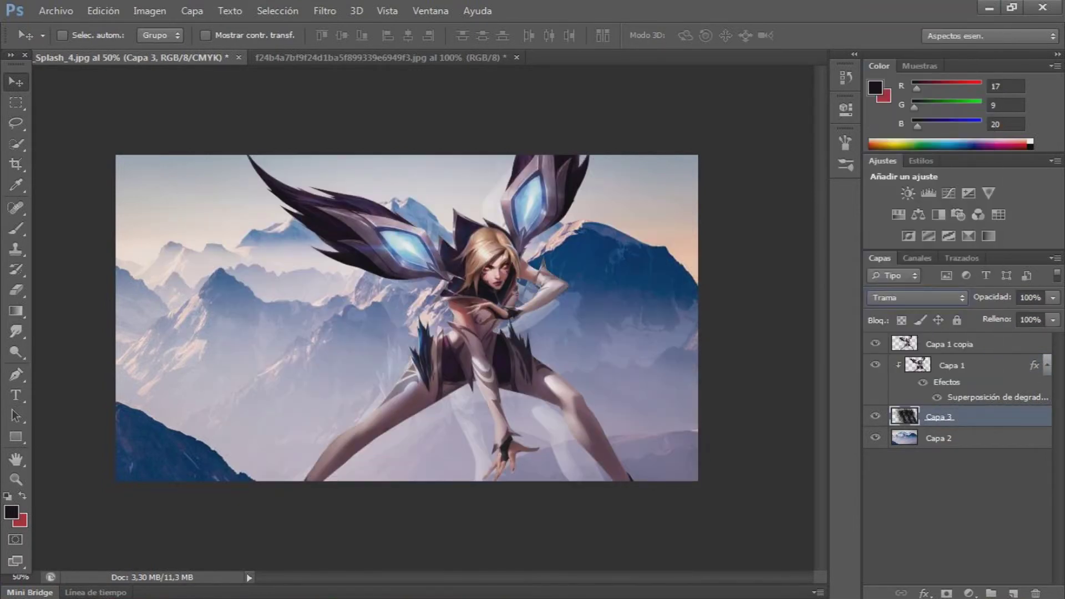
- Add a Curves adjustment layer above the top champion copy
left_click(1047, 365)
left_click(966, 344)
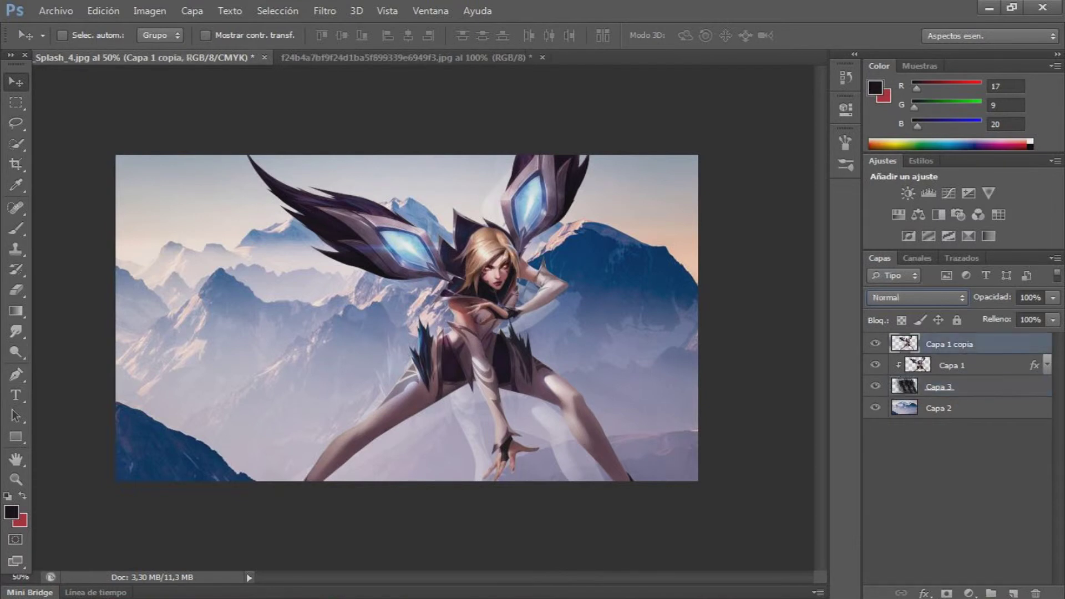
left_click(948, 193)
- Darken the whole image with the curve and select the 991 stripe brush
left_click_drag(755, 228, 755, 250)
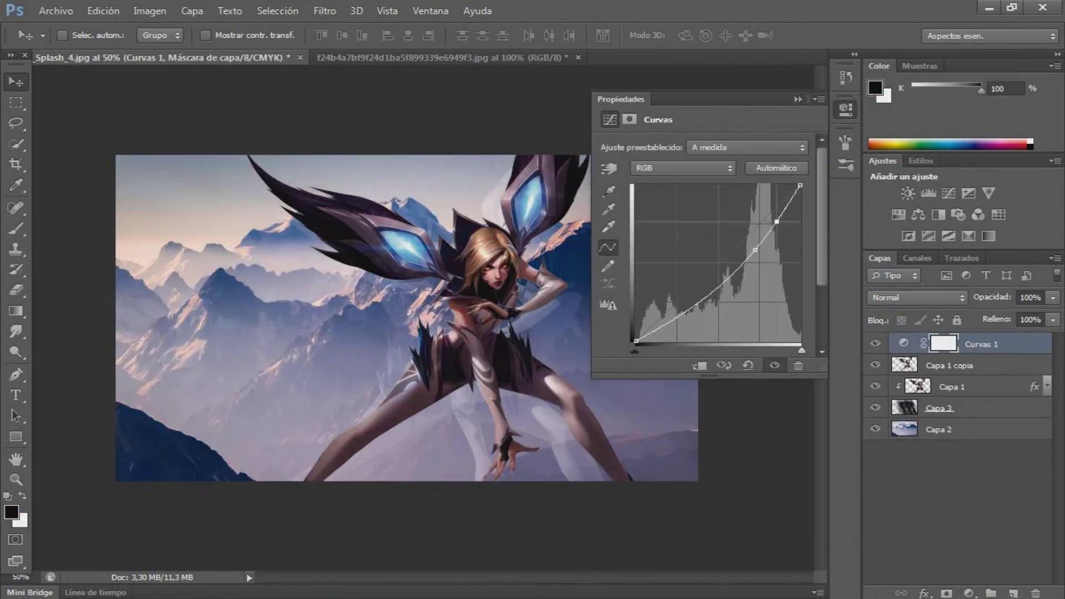
left_click(846, 110)
key("b")
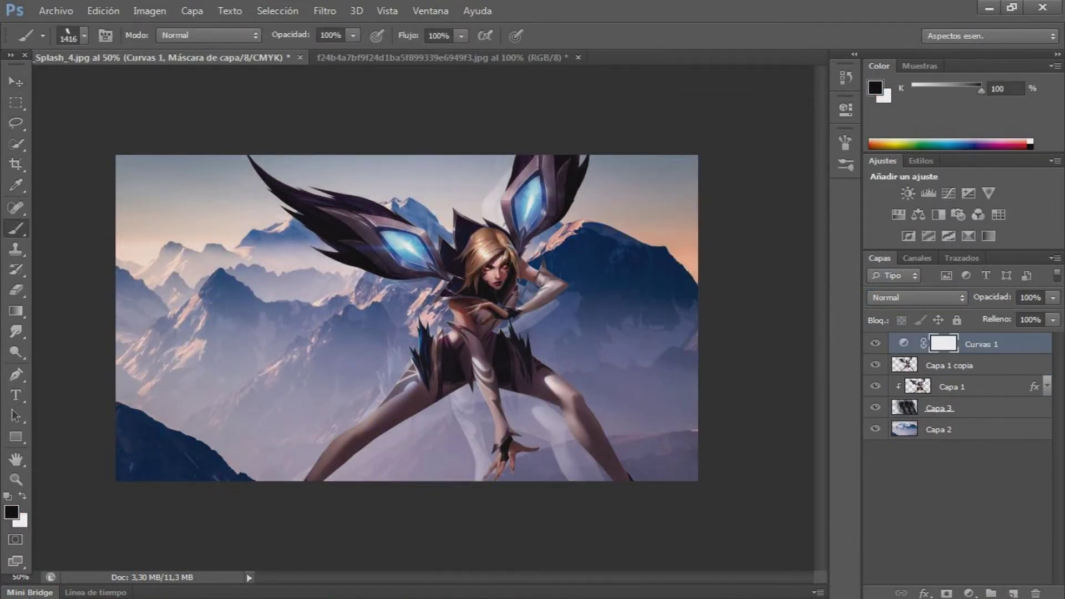
left_click(84, 36)
left_click(1014, 592)
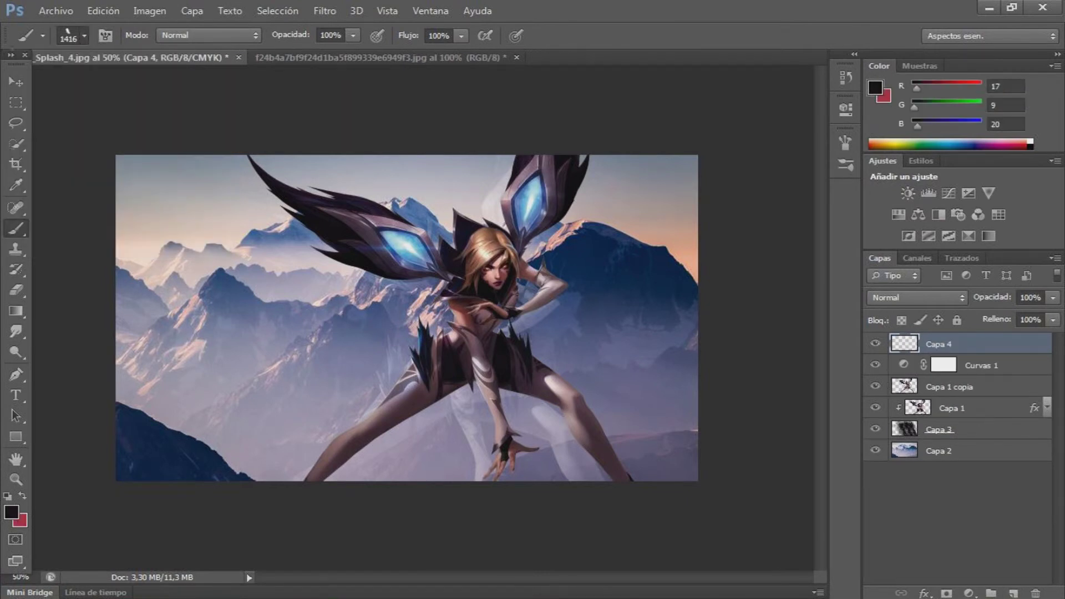
left_click(84, 35)
left_click(87, 233)
key("Return")
- Stamp diagonal stripes at the top right and, with the 1062 brush, the lower right
left_click(704, 125)
left_click(183, 211)
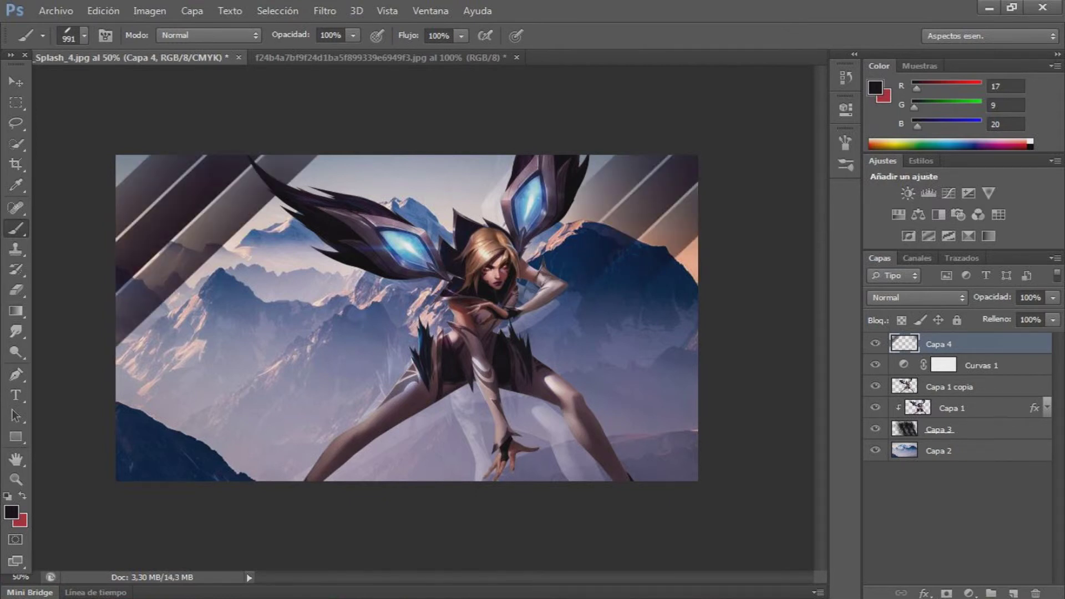
key("ctrl+z")
left_click(84, 35)
left_click(61, 233)
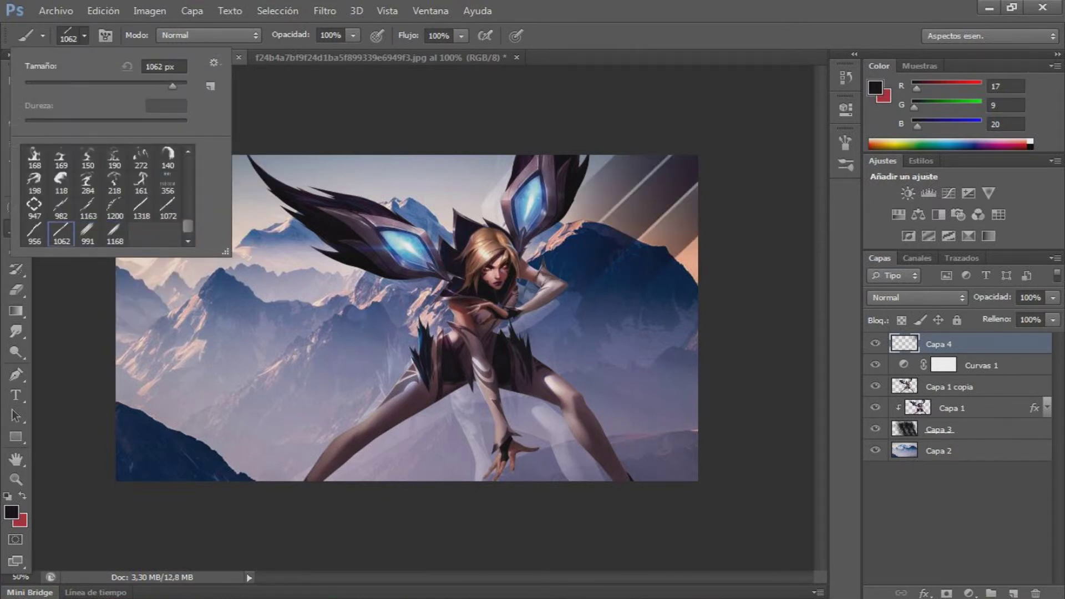
left_click(588, 377)
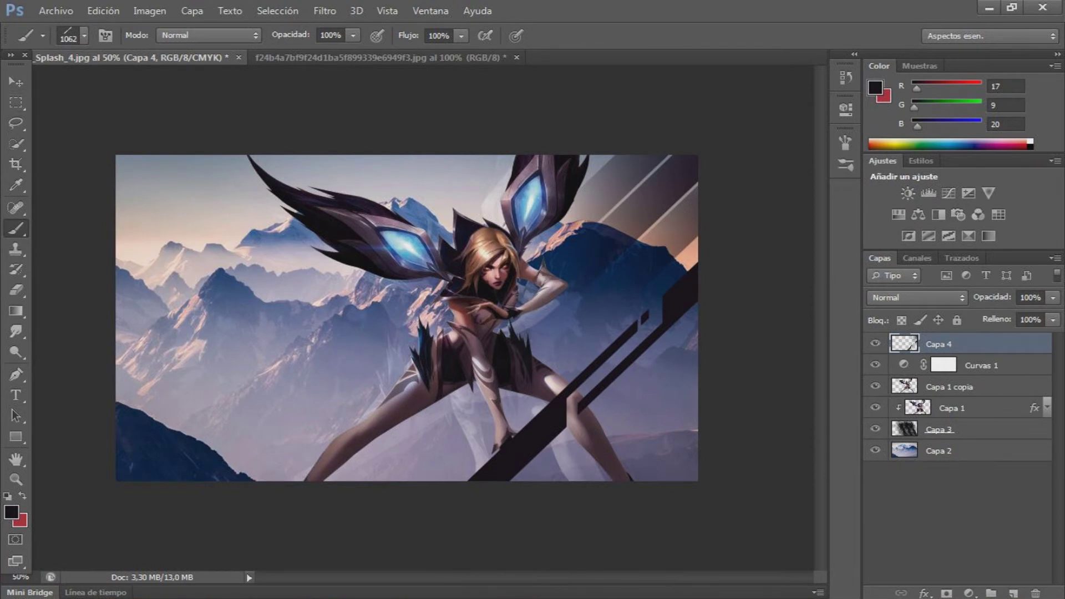
- On a new empty layer, stamp an upper-left diagonal stripe with the 1318 brush
left_click(84, 36)
left_click(61, 208)
key("period")
key("period")
key("period")
key("Escape")
key("ctrl+shift+alt+n")
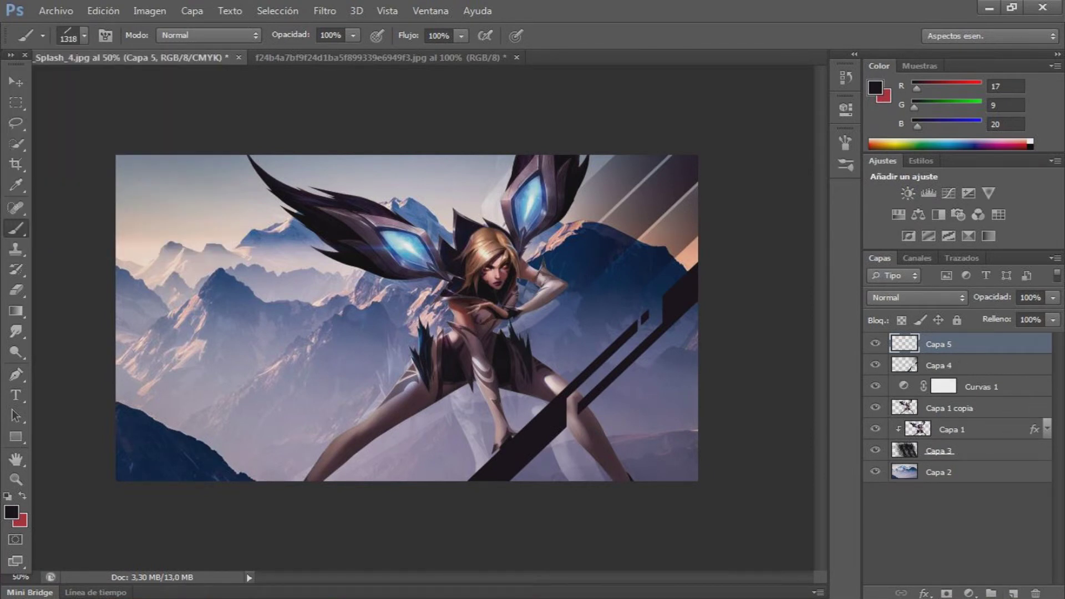
key("ctrl+bracketleft")
key("ctrl+bracketleft")
left_click(307, 318)
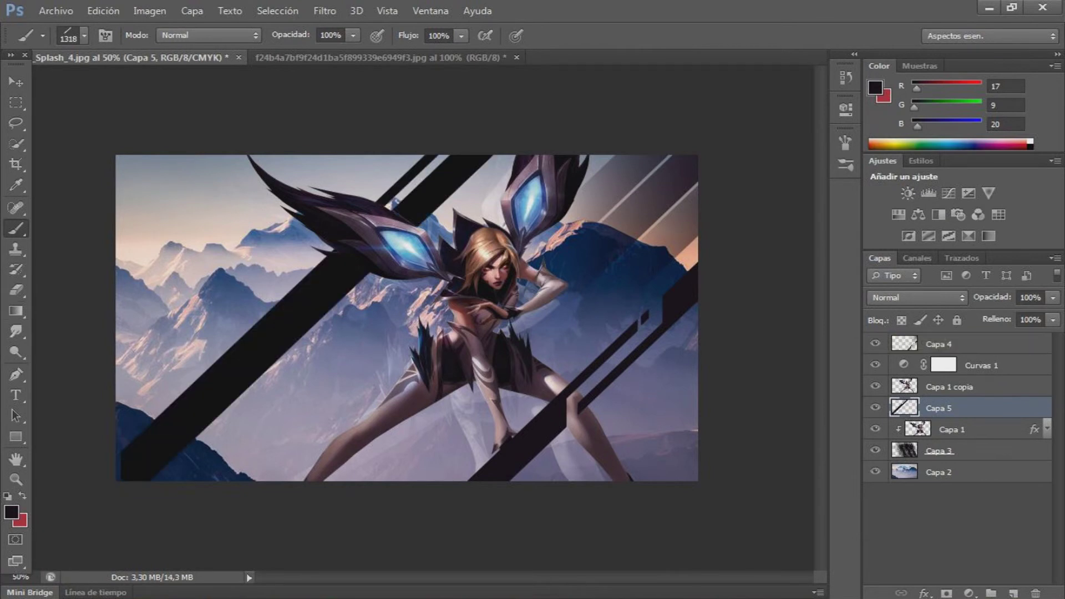
- Stamp a dark stripe across the left side with the 1062 px brush
left_click(83, 36)
key("period")
key("period")
key("period")
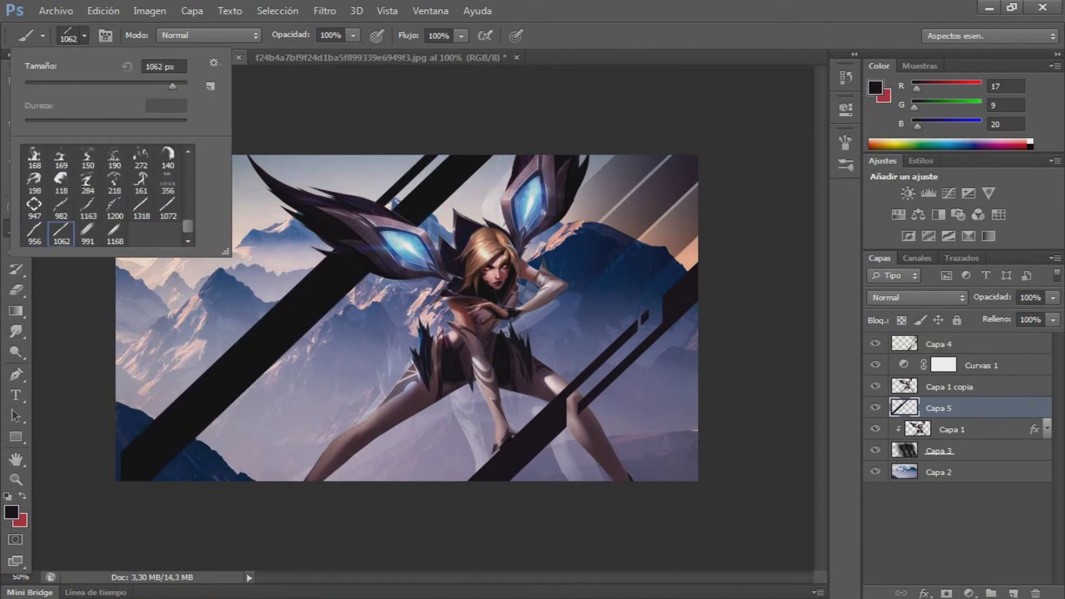
key("Escape")
left_click(345, 318)
left_click(915, 297)
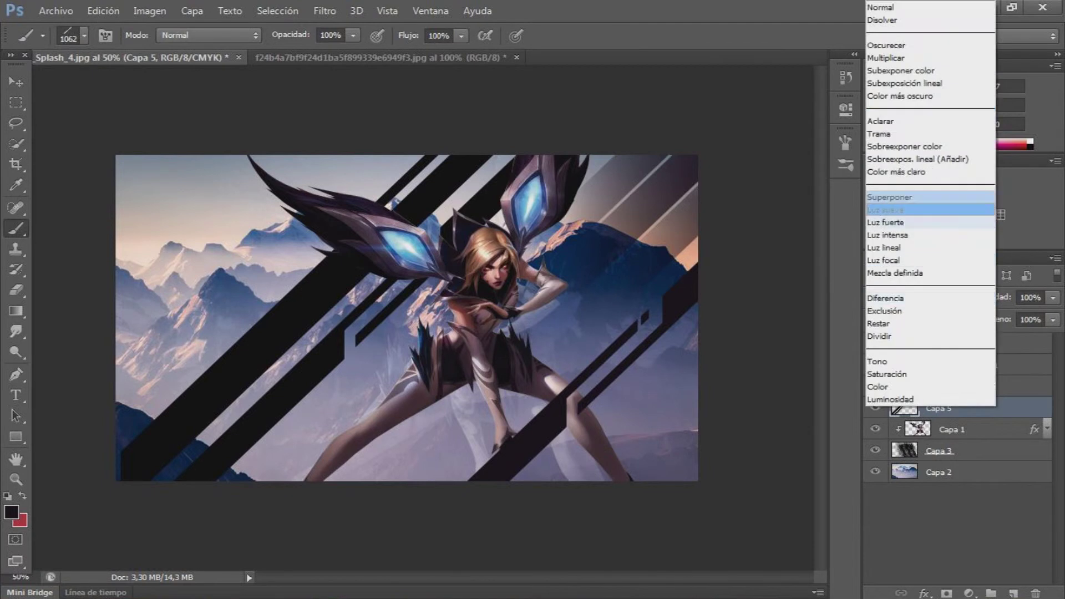
- Set the stripes layer Capa 5 to Superponer blending after trying Trama
left_click(893, 134)
left_click(916, 298)
left_click(899, 190)
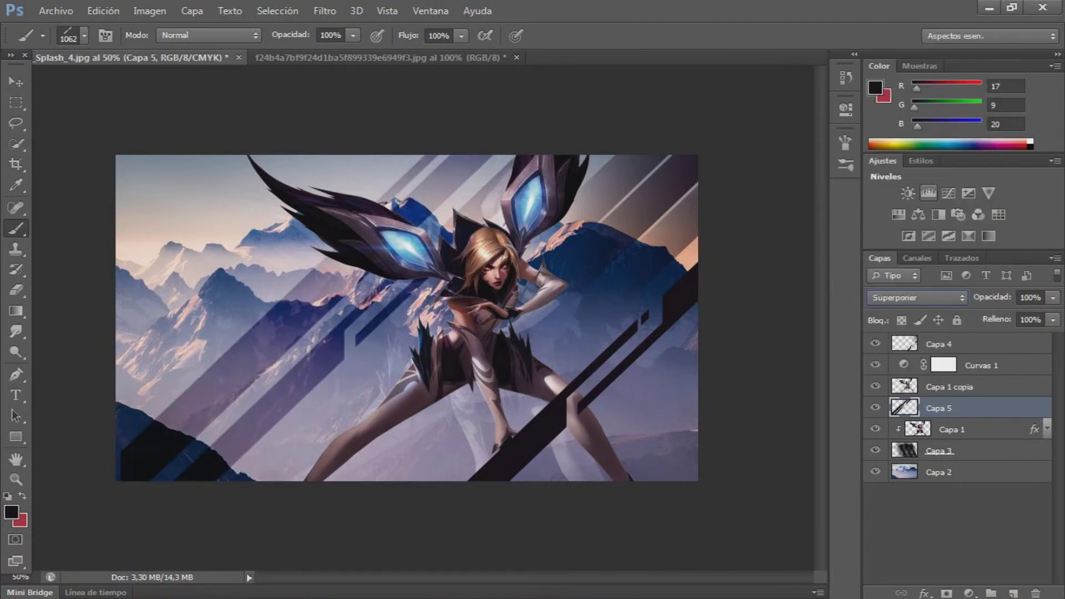
- Stamp dark stripes in the top-left corner with the 1168 px brush, then make Capa 4 active
left_click(83, 35)
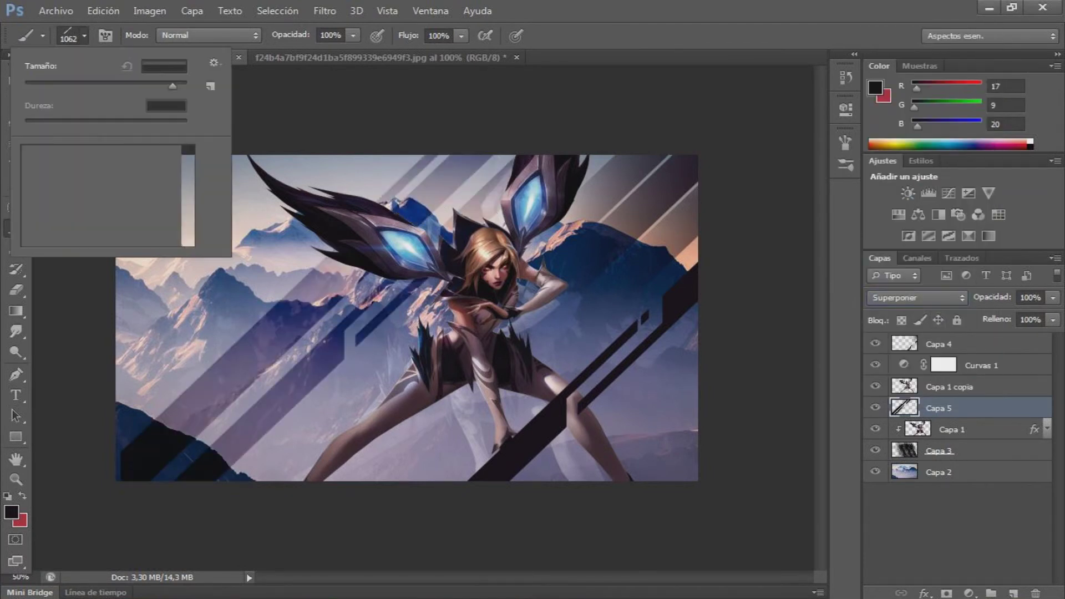
key("period")
key("period")
key("Escape")
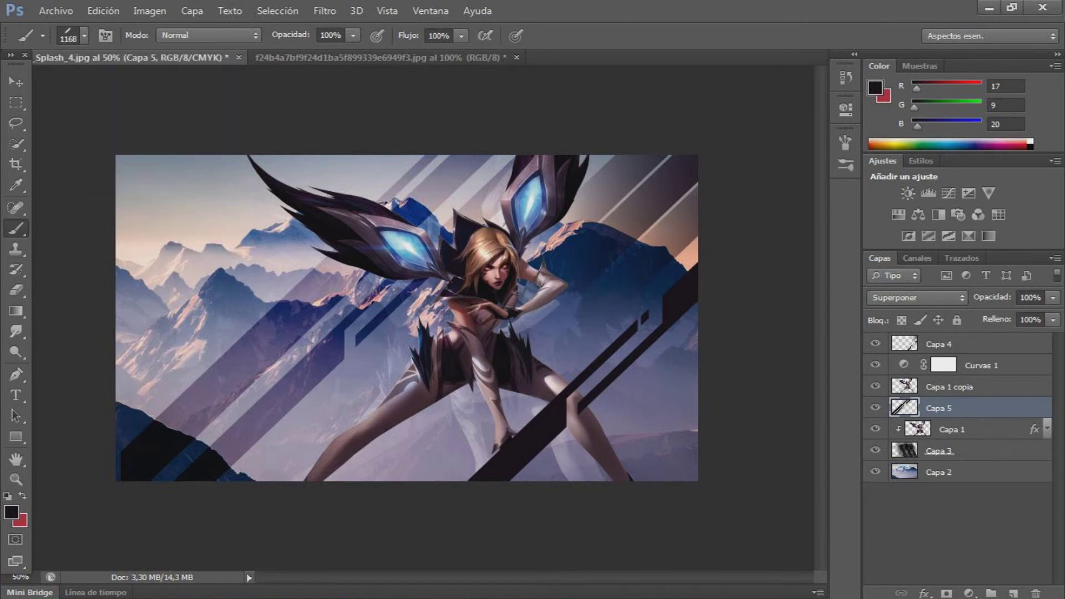
left_click(117, 177)
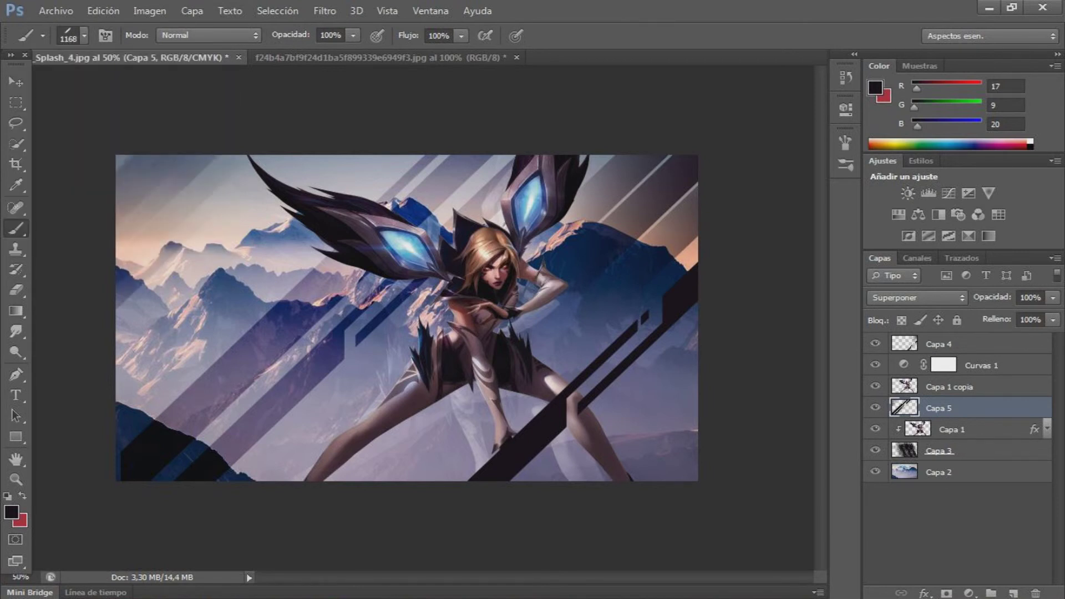
key("v")
key("alt+period")
key("t")
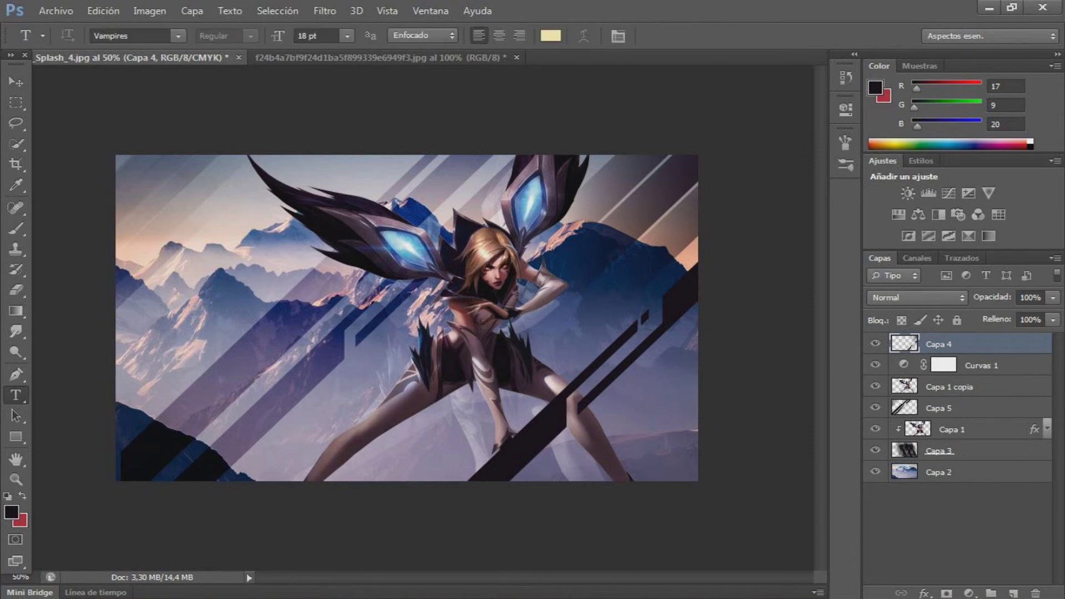
- Create the KAI'SA title in Vampires at 72 pt and move it centre-right
left_click(178, 35)
left_click_drag(141, 299, 413, 340)
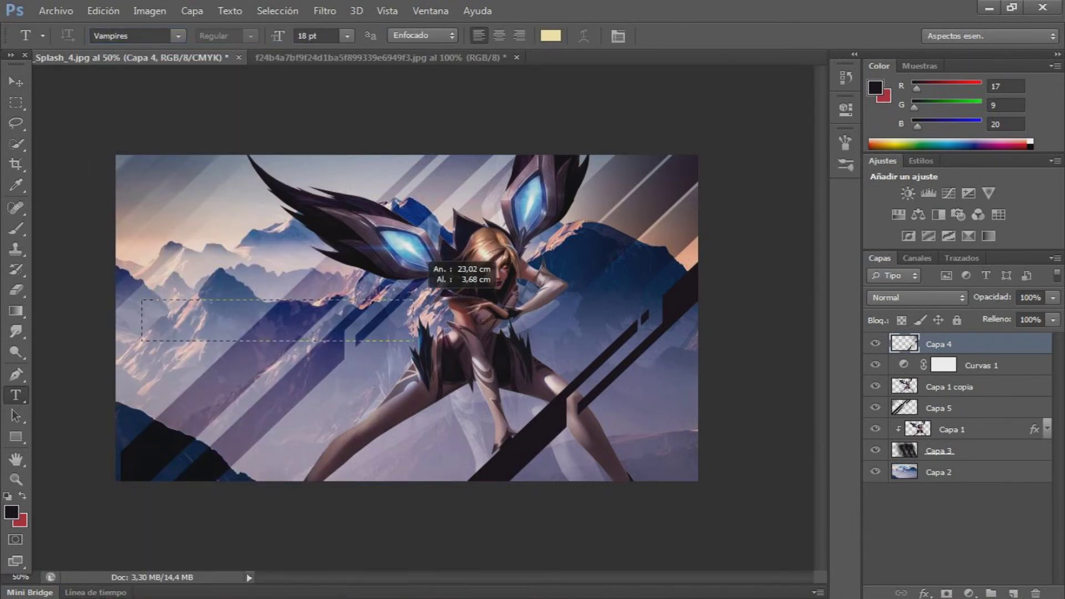
left_click(346, 35)
left_click(311, 268)
type("KAI'SA")
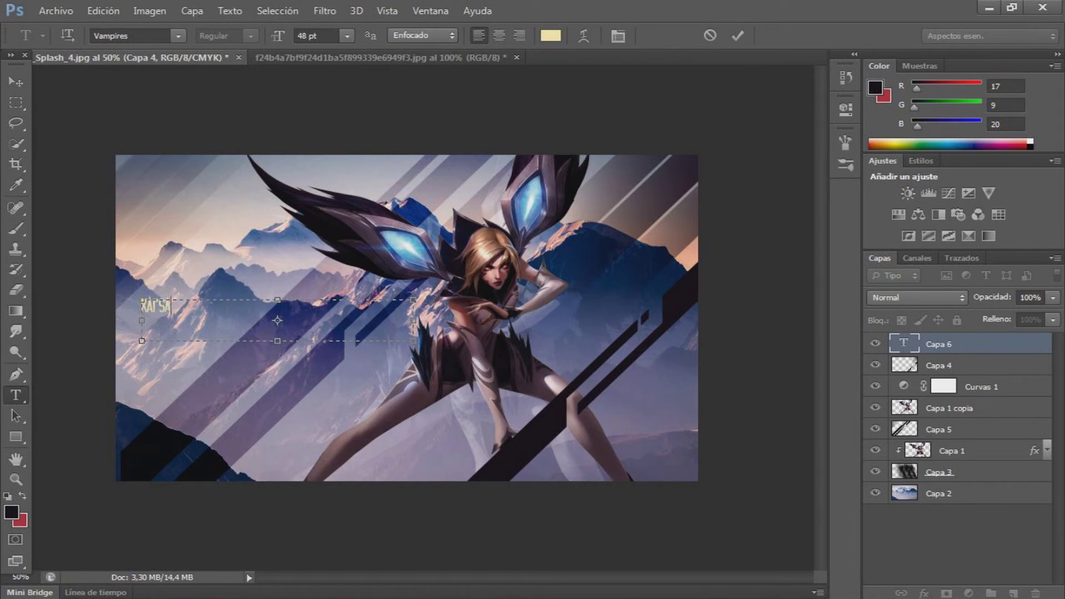
left_click(346, 35)
left_click(311, 307)
left_click(15, 82)
left_click_drag(170, 268, 587, 307)
- Rotate the title about 45° to follow the stripes
key("ctrl+t")
mouse_move(550, 378)
left_mouse_down()
mouse_move(600, 409)
mouse_move(589, 311)
left_mouse_up()
left_click(16, 82)
key("Return")
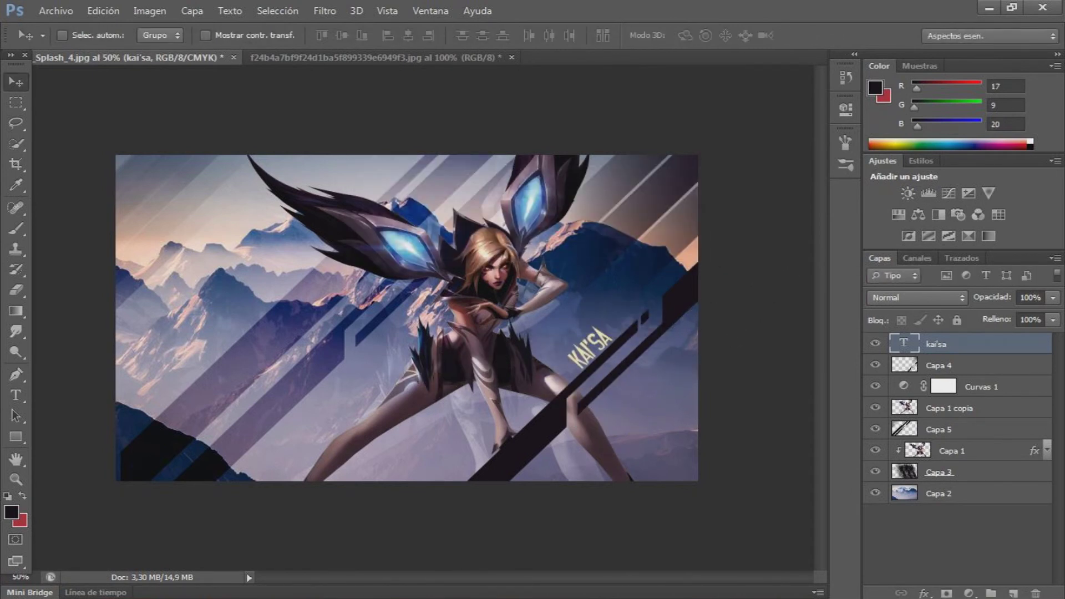
- Give the title layer a grey gradient overlay style
right_click(938, 344)
left_click(554, 79)
left_click(233, 504)
left_click(455, 387)
left_click(1018, 292)
left_click(690, 327)
- Position the title over the lower-left mountains and duplicate its layer
left_click_drag(610, 383, 247, 284)
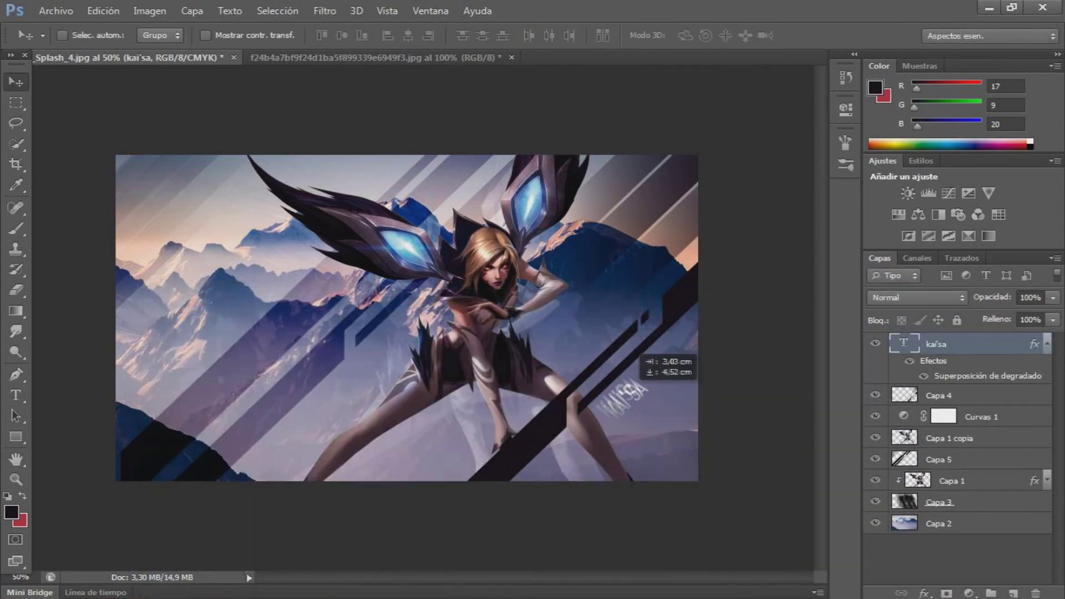
left_click_drag(247, 284, 203, 335)
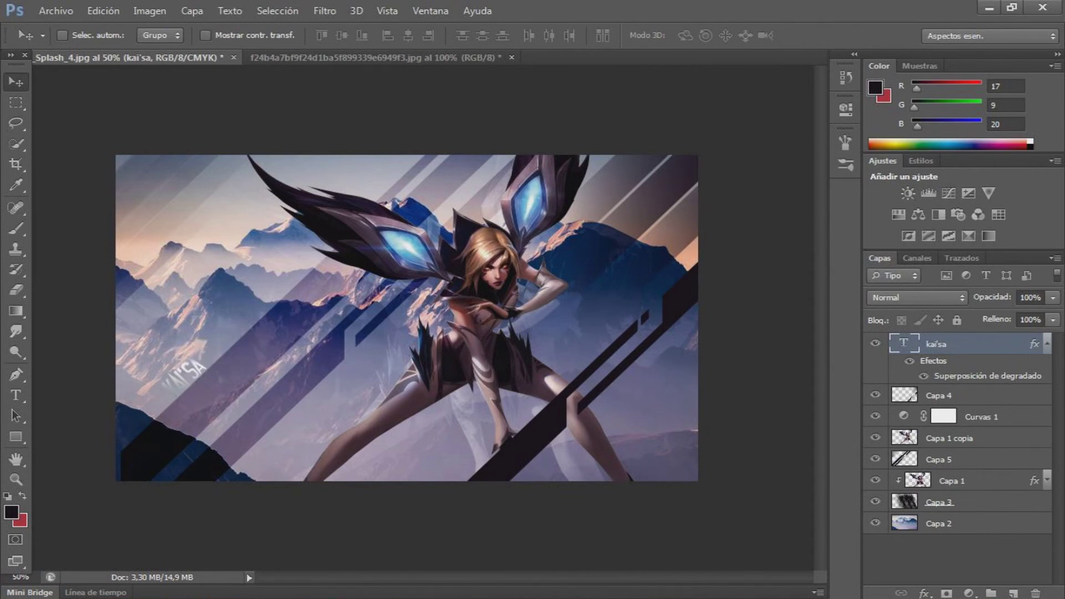
key("ctrl+j")
double_click(904, 395)
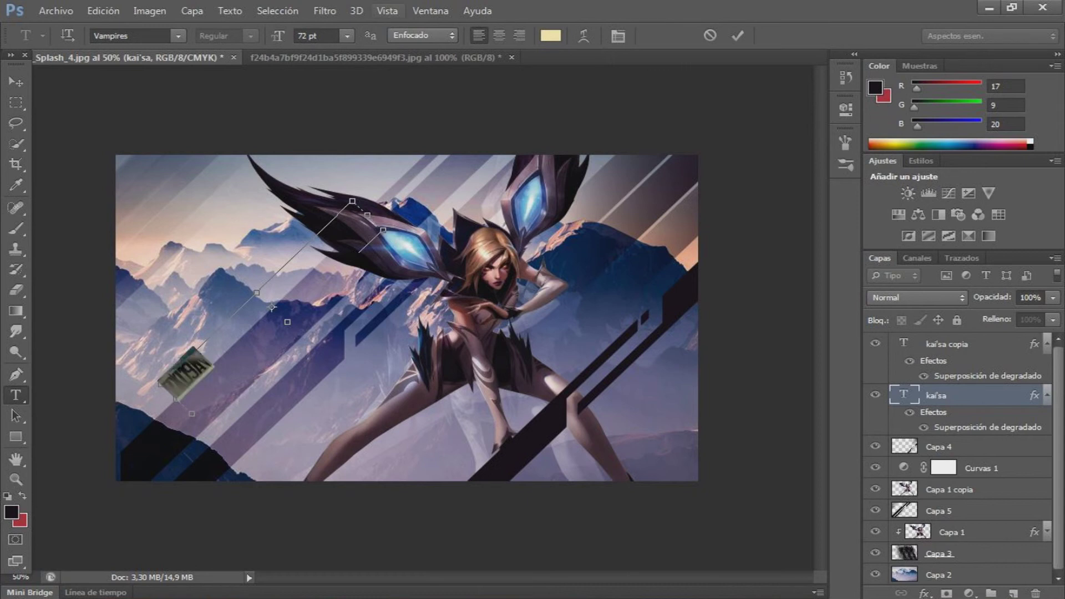
- Retype the original title as a smaller 'ryujin' caption on the lower-right bar
left_click(347, 36)
type("ryujin")
left_click(15, 82)
mouse_move(194, 331)
left_mouse_down()
mouse_move(369, 268)
mouse_move(635, 306)
left_mouse_up()
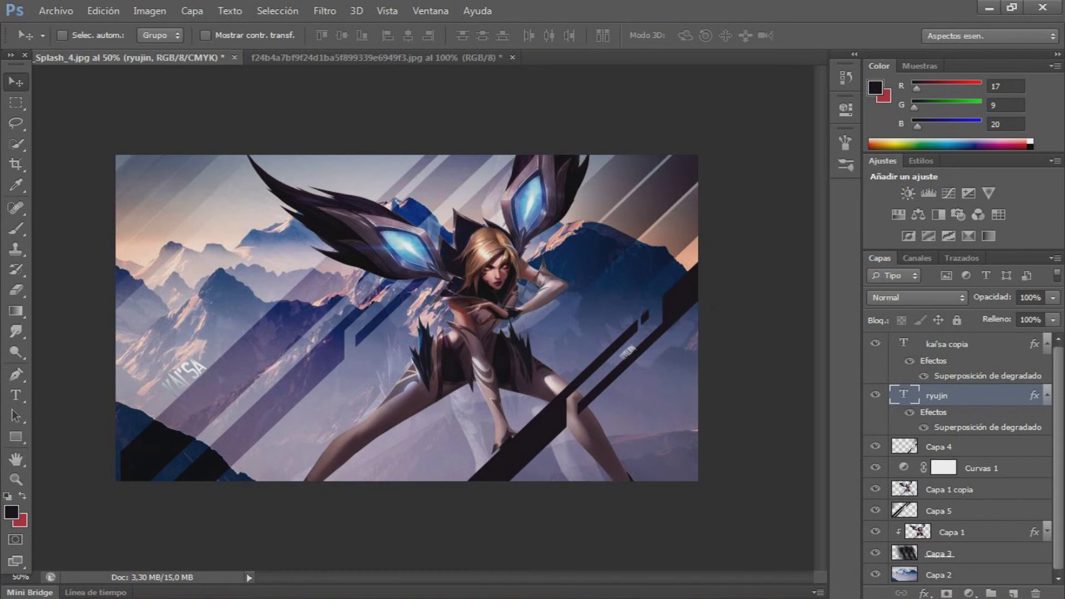
- Move the 'kai'sa copia' title onto the lower-right bar just above the caption
left_click(1047, 344)
left_click(1047, 365)
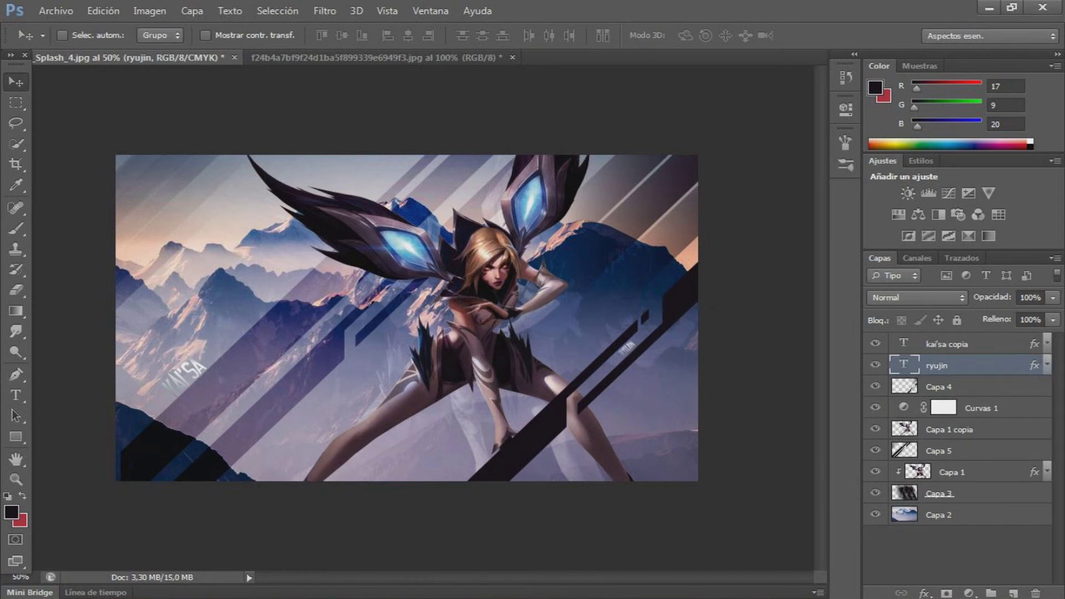
left_click(954, 344)
left_click_drag(218, 343, 588, 308)
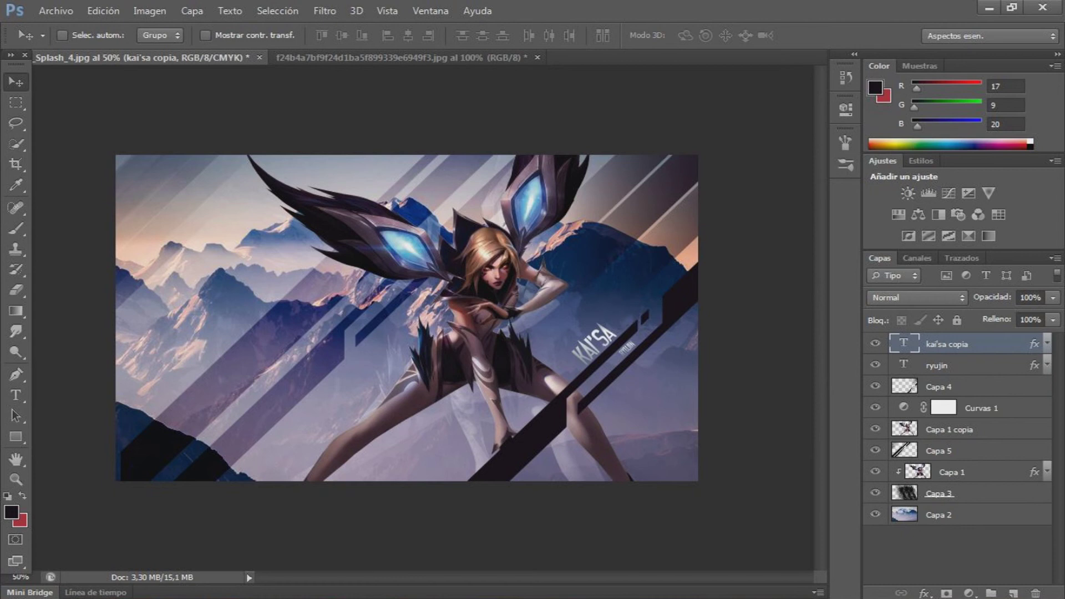
key("Right")
key("Right")
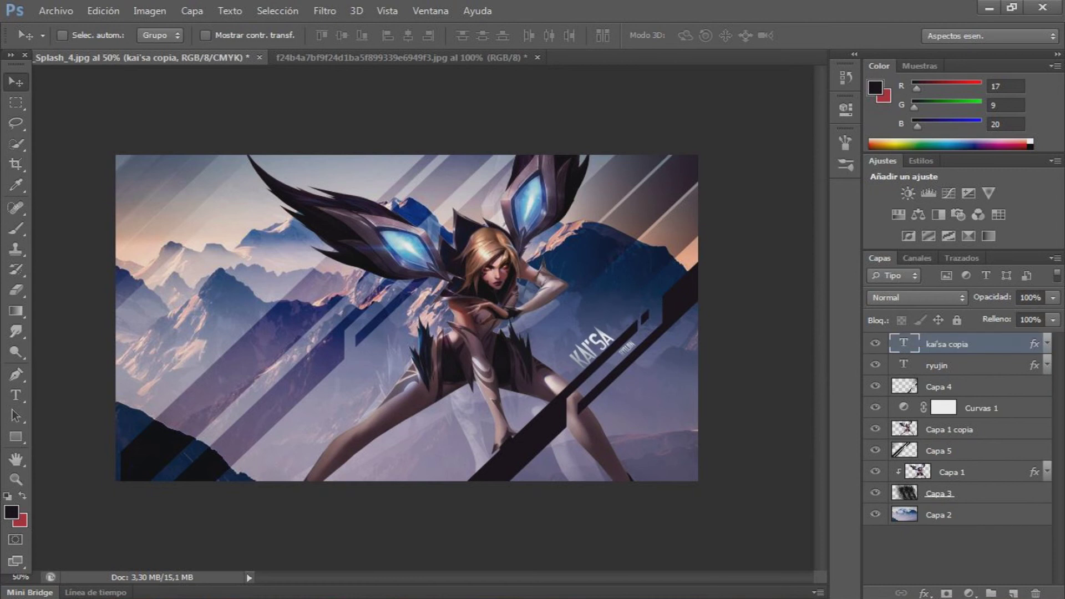
- Open neon.jpg from the Speed Art Materiales/Luces folder
left_click(56, 11)
left_click(61, 45)
left_click(590, 116)
left_click(666, 197)
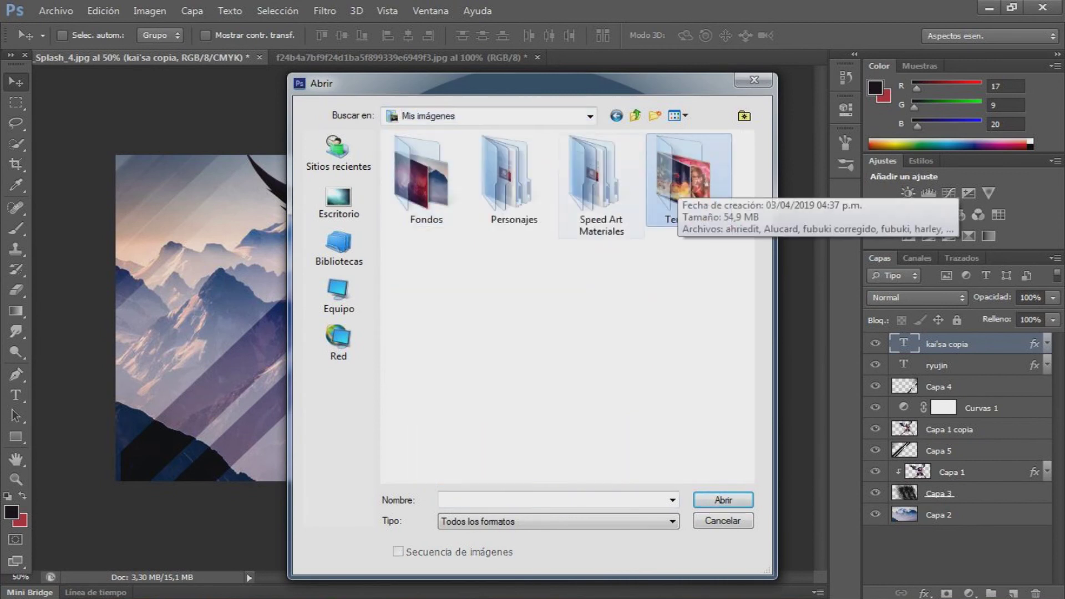
double_click(594, 178)
double_click(688, 178)
left_click(513, 443)
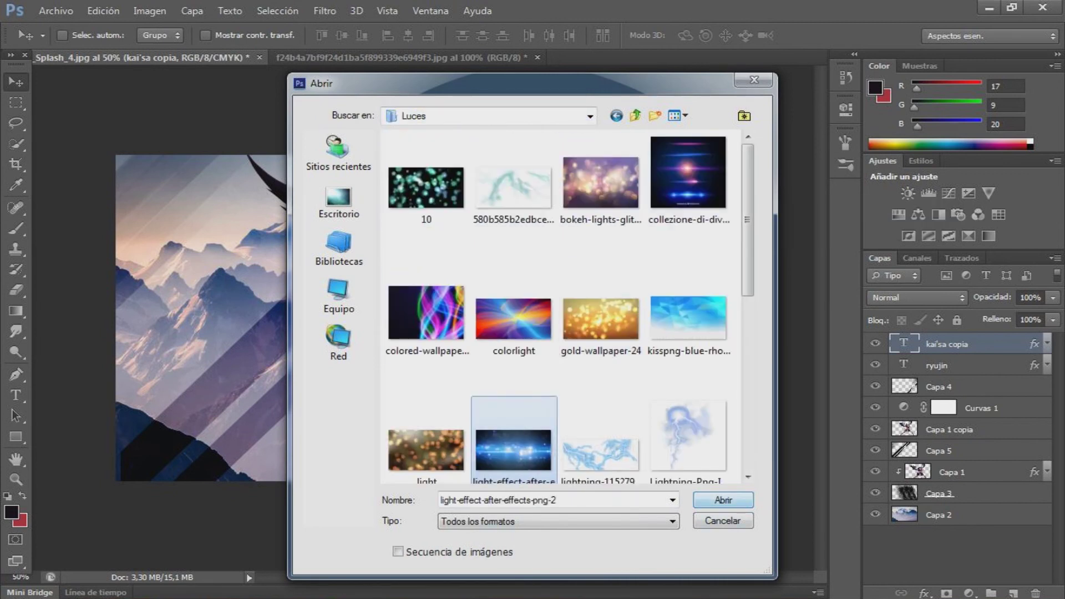
scroll(599, 319, "down", 5)
left_click(513, 312)
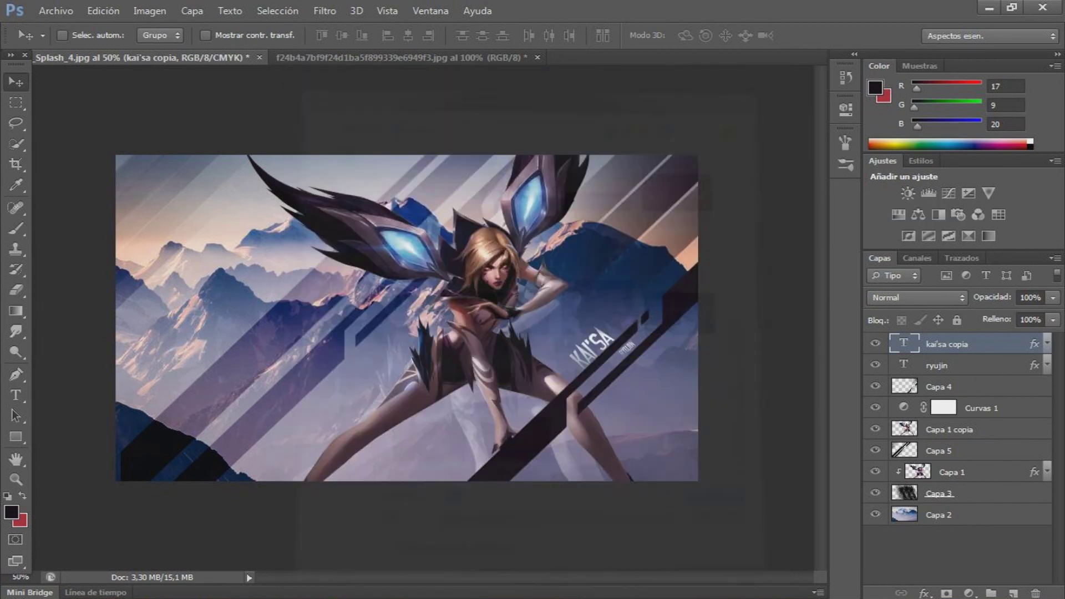
key("Return")
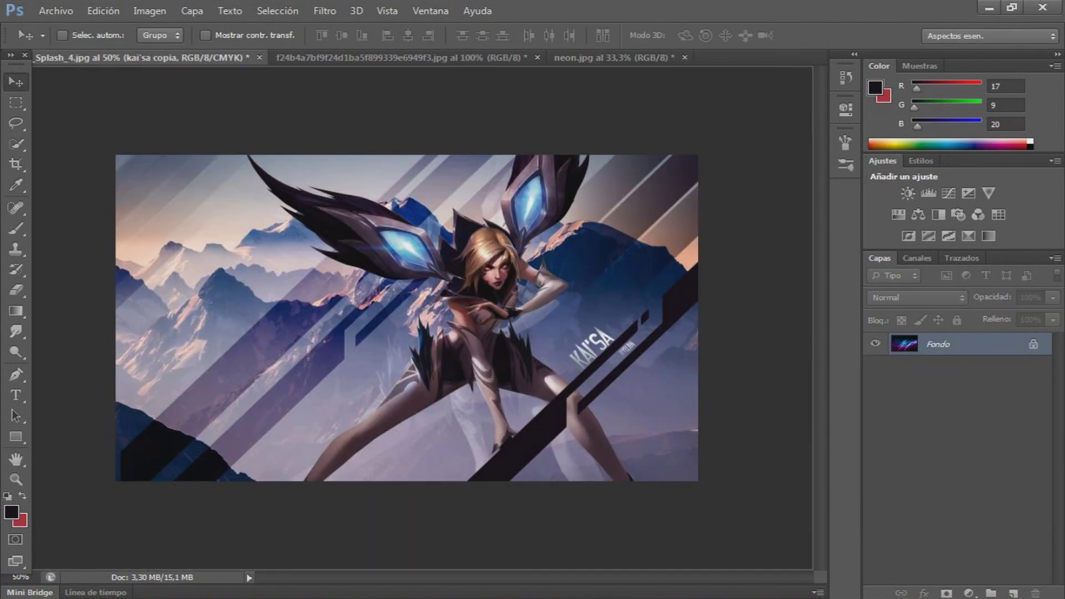
- Drag the neon image into Splash_4, place it below Capa 3, and blend it as Trama
left_click_drag(477, 316, 478, 346)
left_click_drag(942, 344, 942, 525)
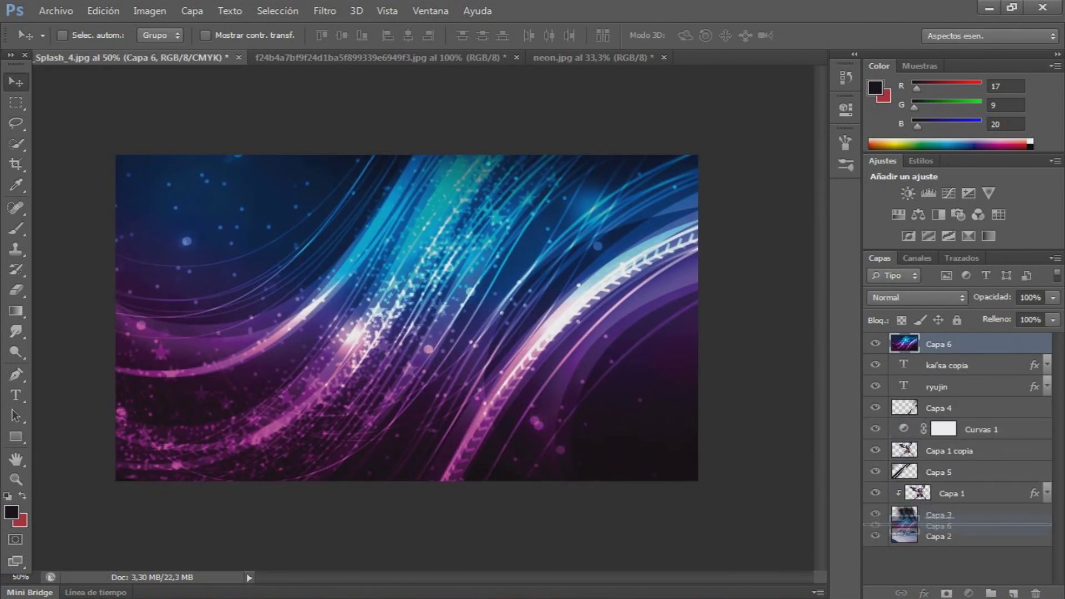
left_click(917, 297)
left_click(888, 134)
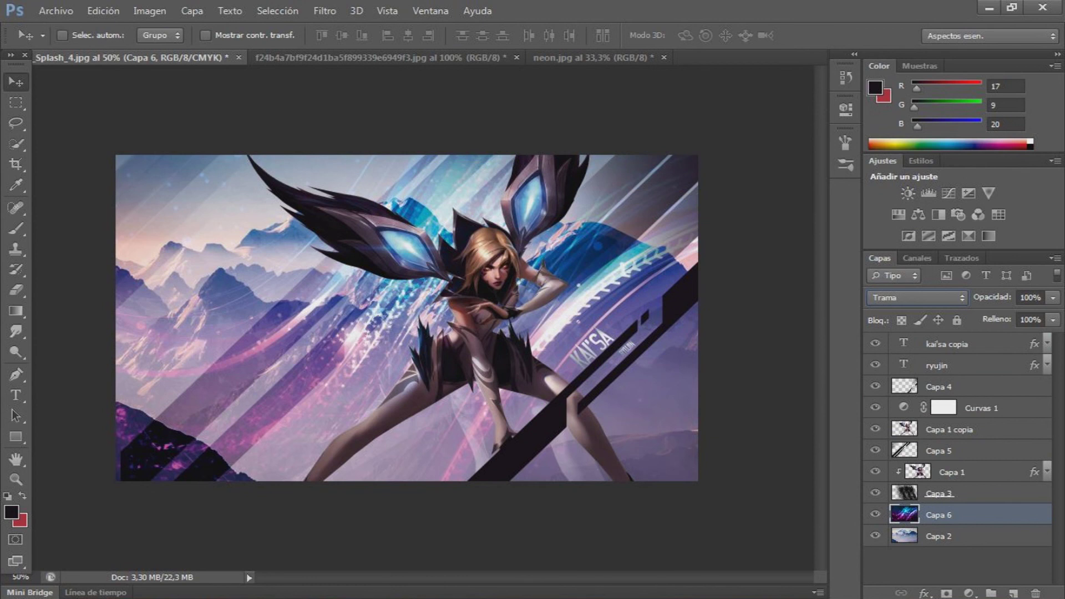